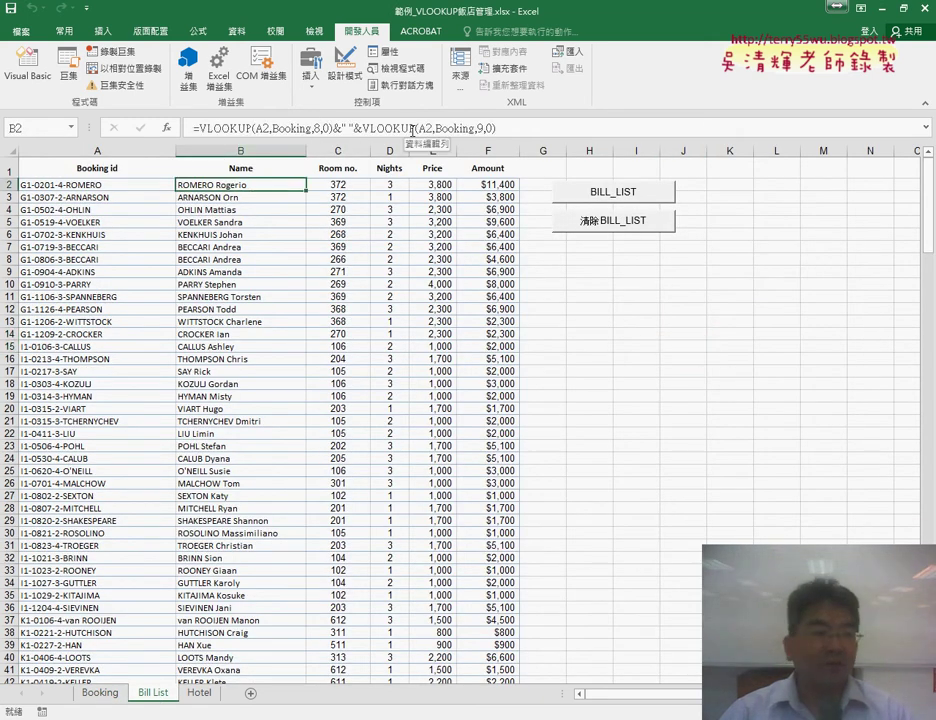
Switch to the Booking sheet and select A2 to view its VLOOKUP Booking id formula
click(100, 692)
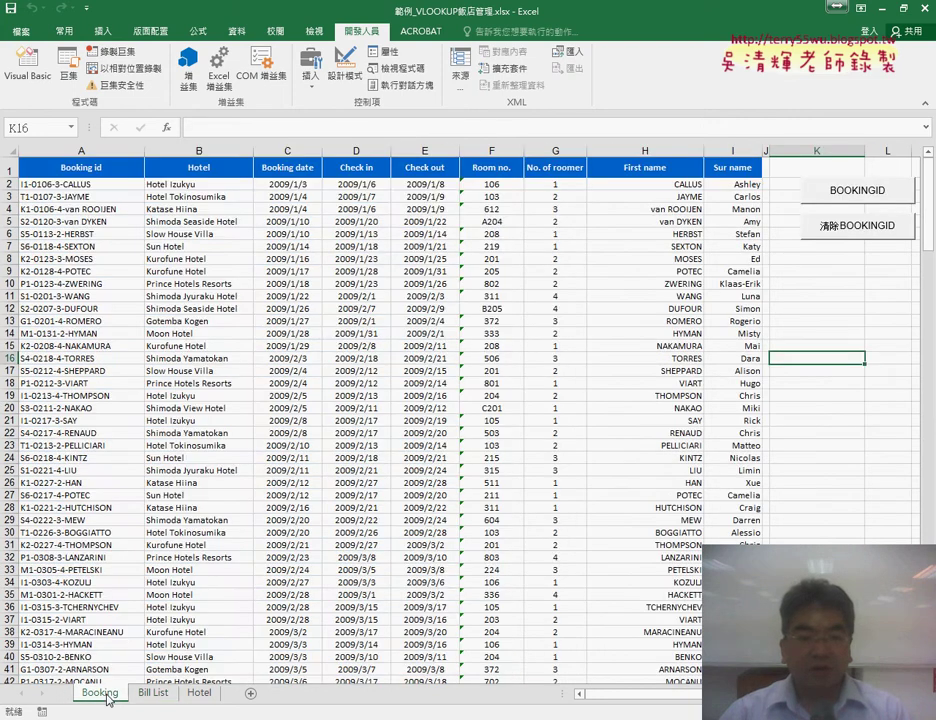
click(91, 183)
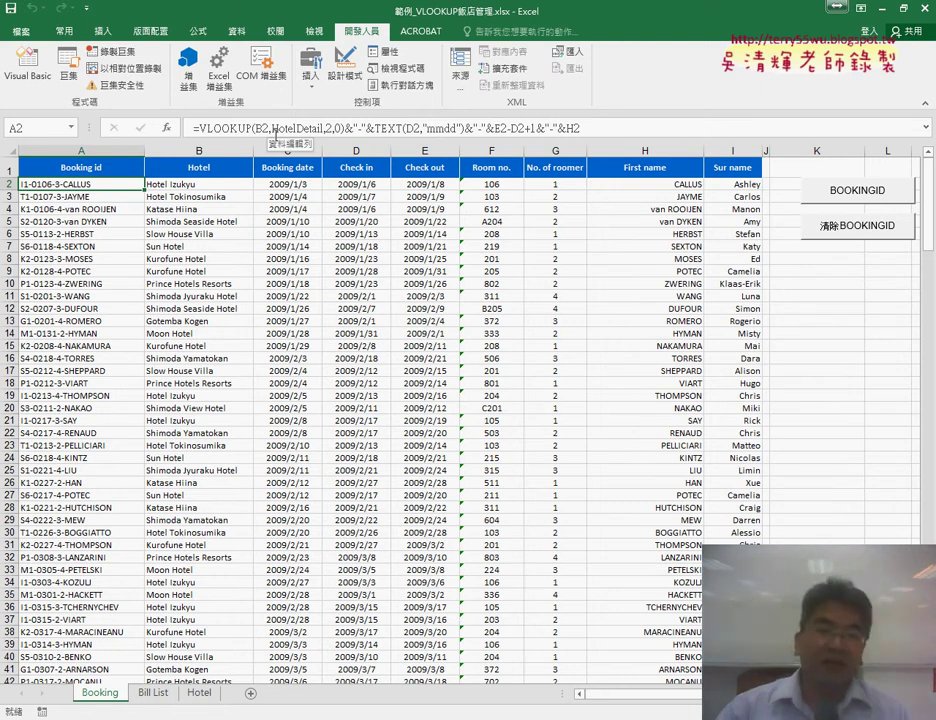
Change A2's TEXT(D2 to TEXT(C2, fill it down column A, and view the Bill List
click(413, 128)
click(410, 128)
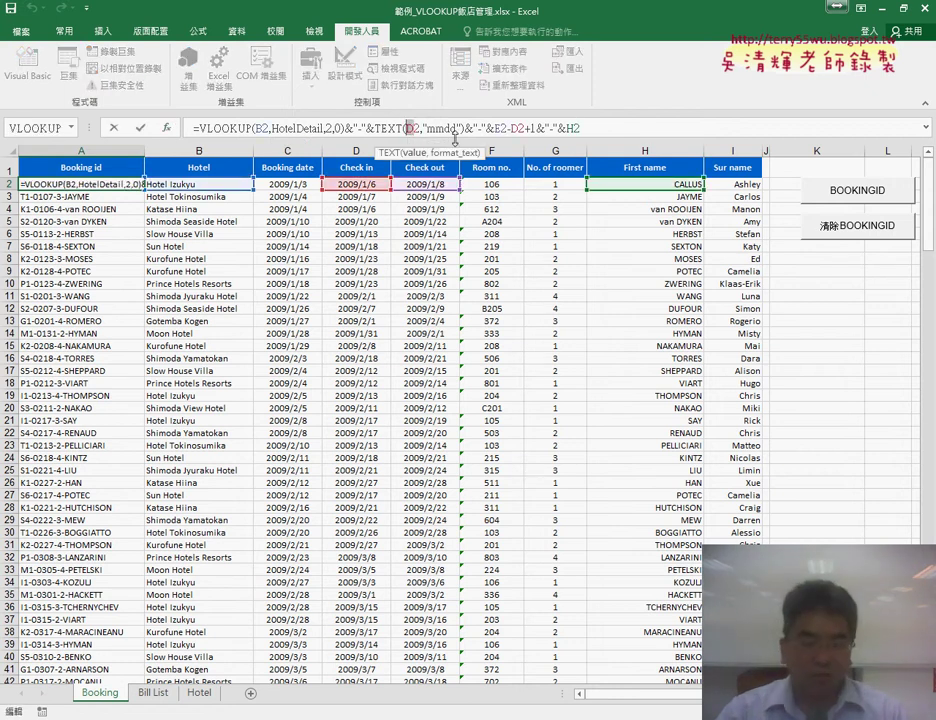
key(Delete)
text(C)
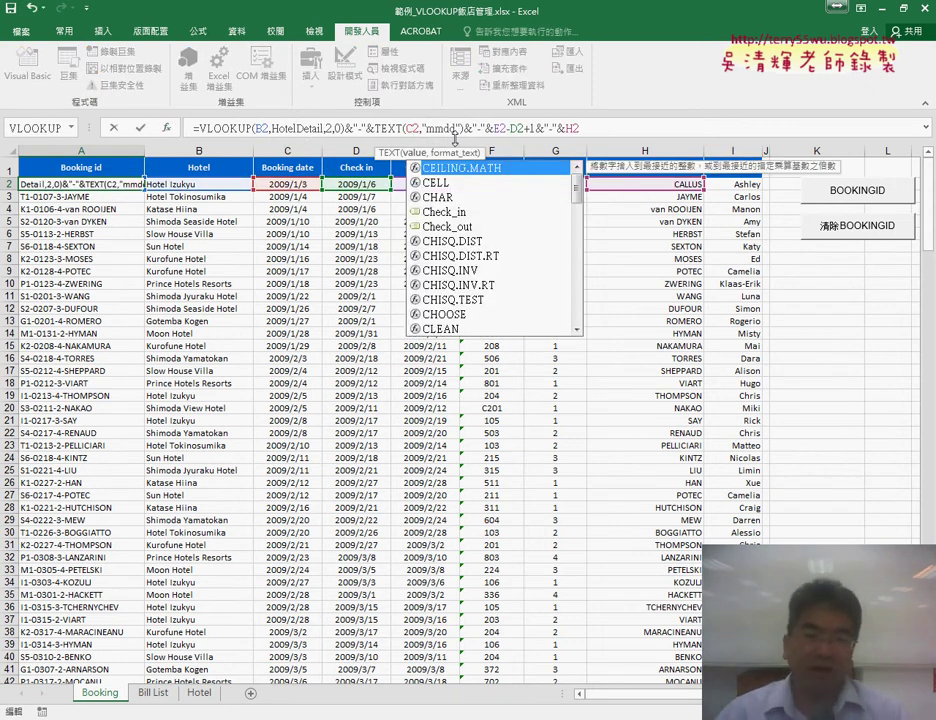
click(144, 130)
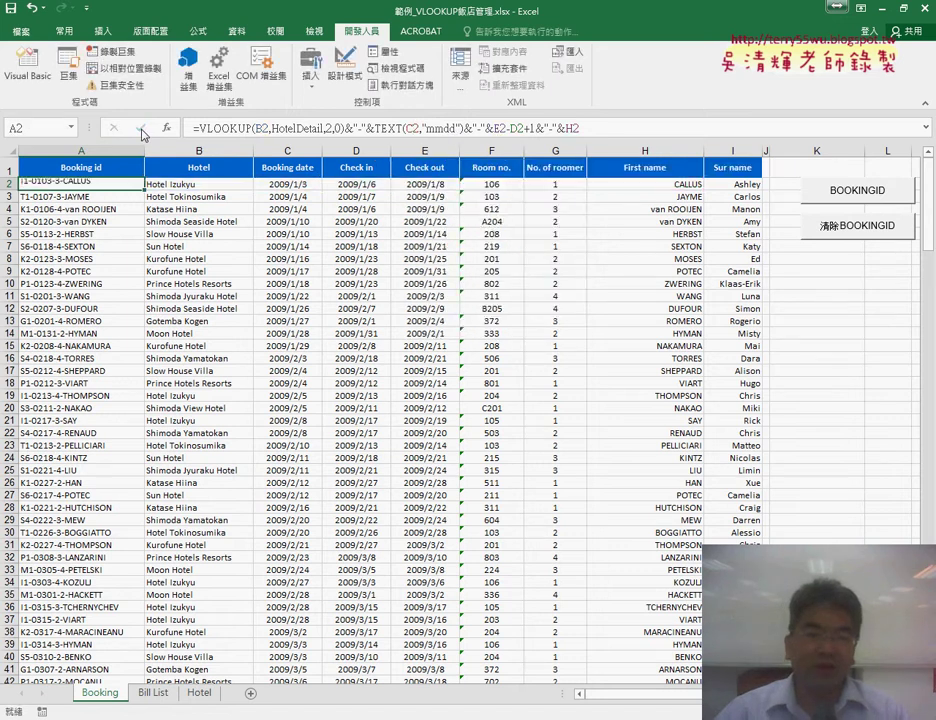
double_click(145, 190)
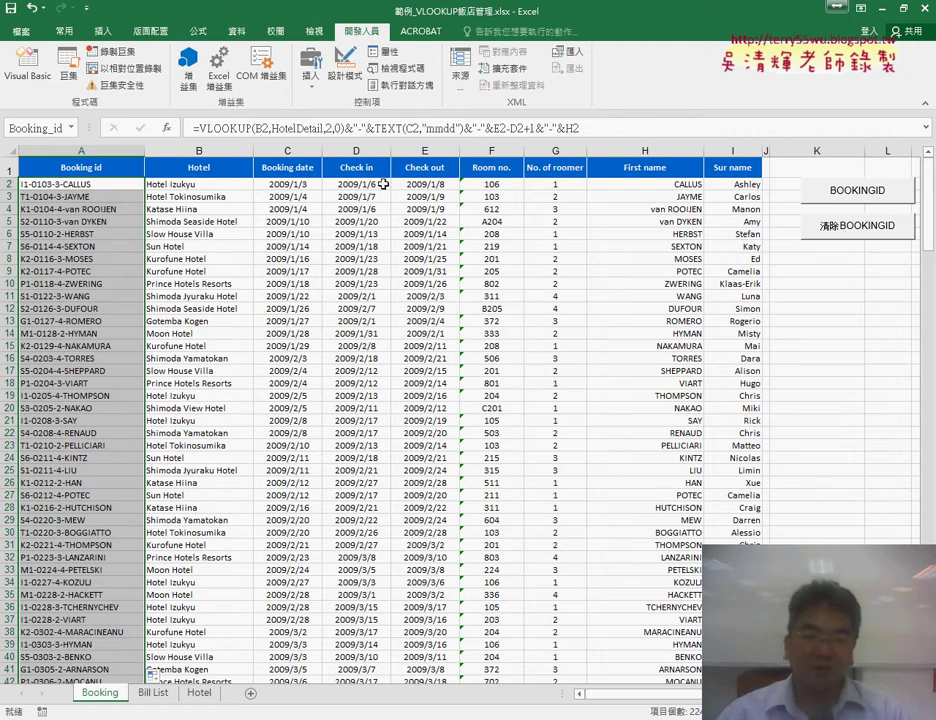
click(158, 695)
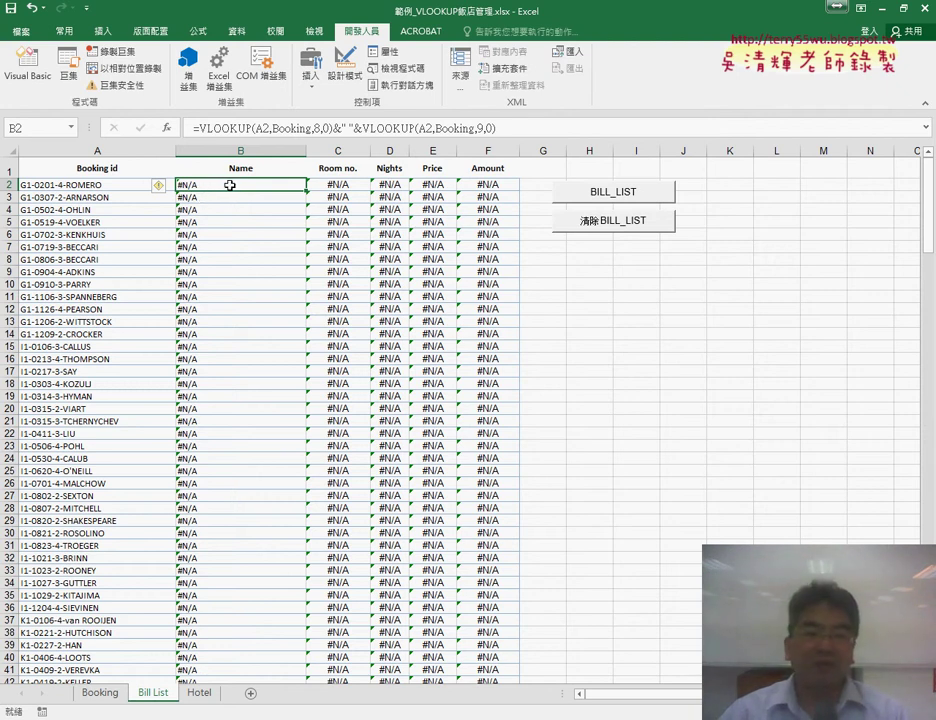
Return to the Booking sheet and select A2 to check its booking-date formula
click(104, 697)
click(66, 186)
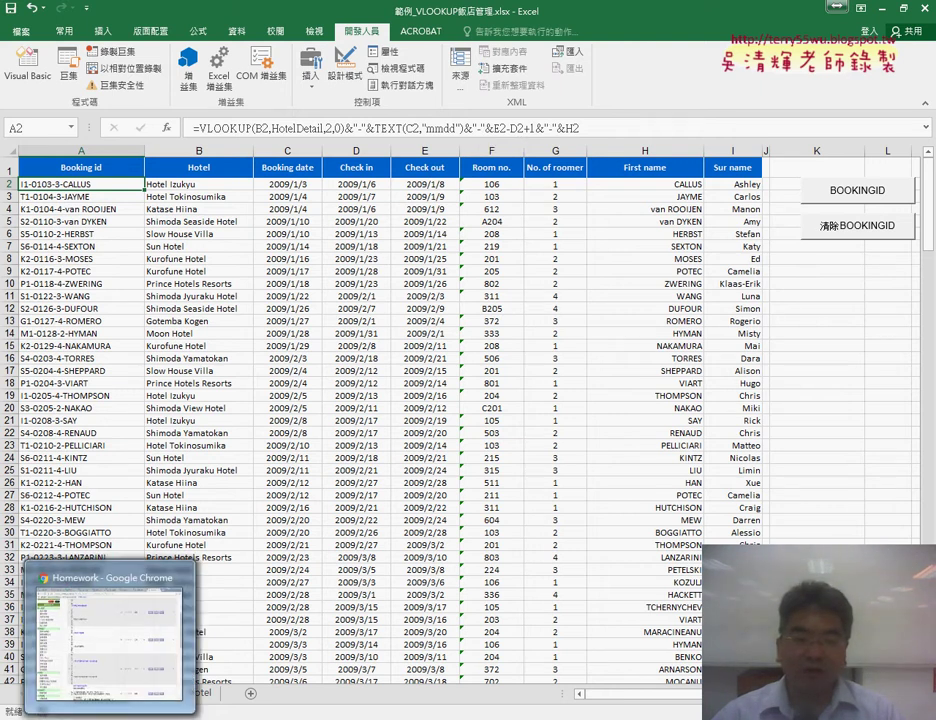
Show the 範例_VLOOKUP飯店管理 formula section in a smaller Chrome window placed over Excel
click(80, 470)
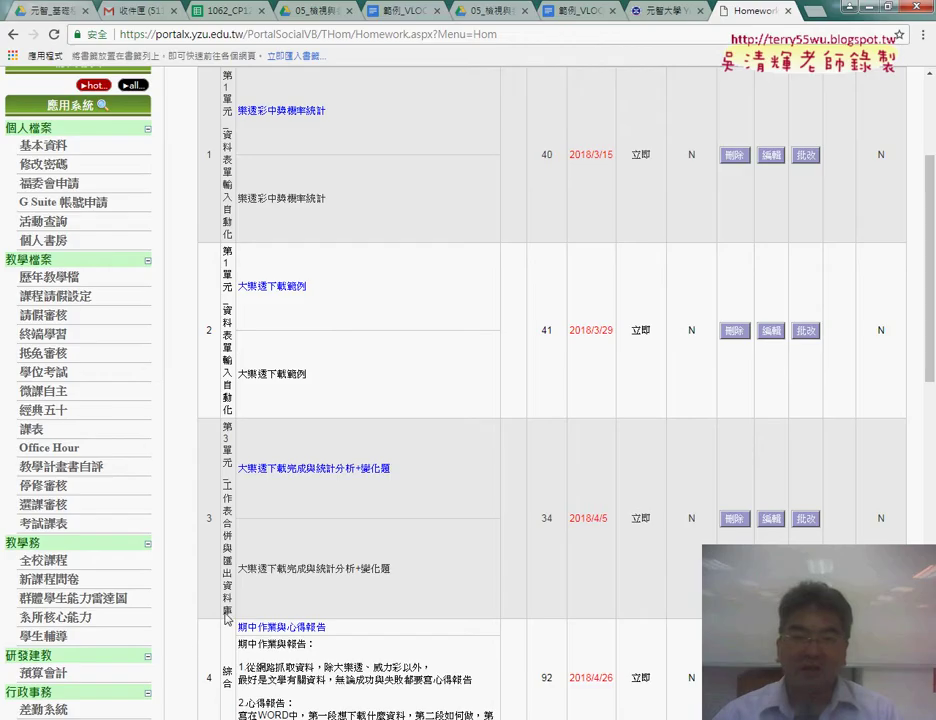
click(404, 20)
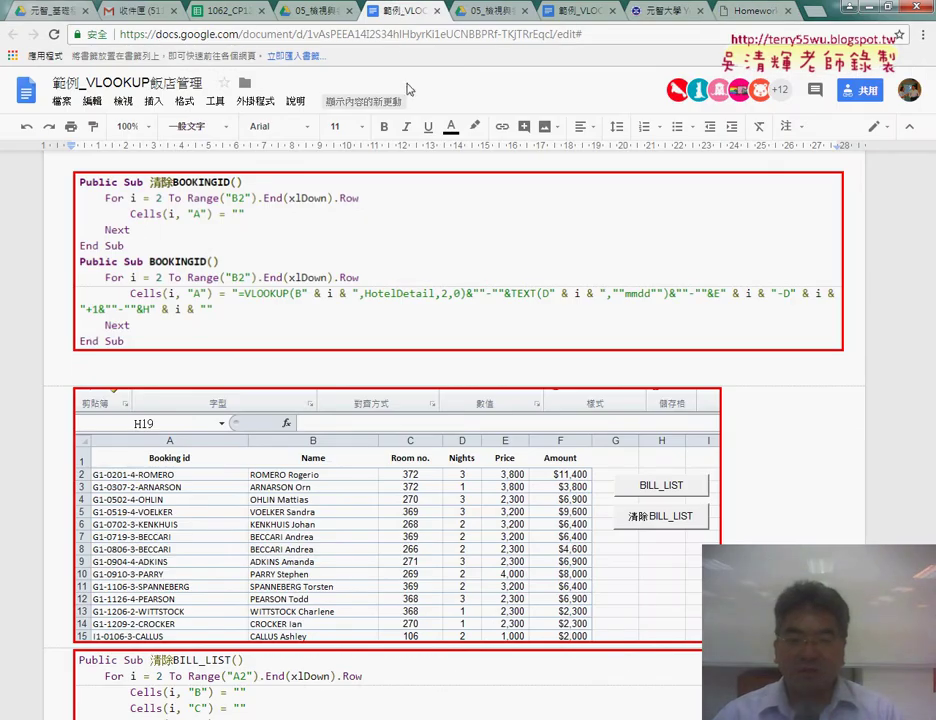
scroll(418, 270, up, 3)
scroll(418, 270, up, 5)
scroll(418, 270, up, 2)
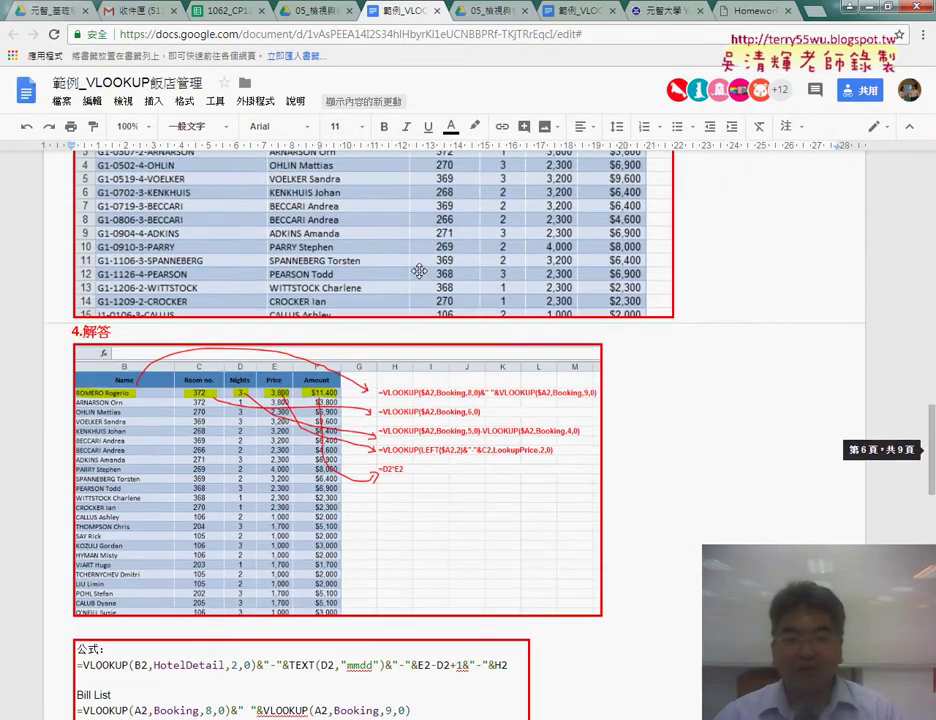
scroll(418, 270, up, 2)
scroll(418, 270, down, 3)
scroll(418, 270, down, 1)
scroll(418, 270, down, 1)
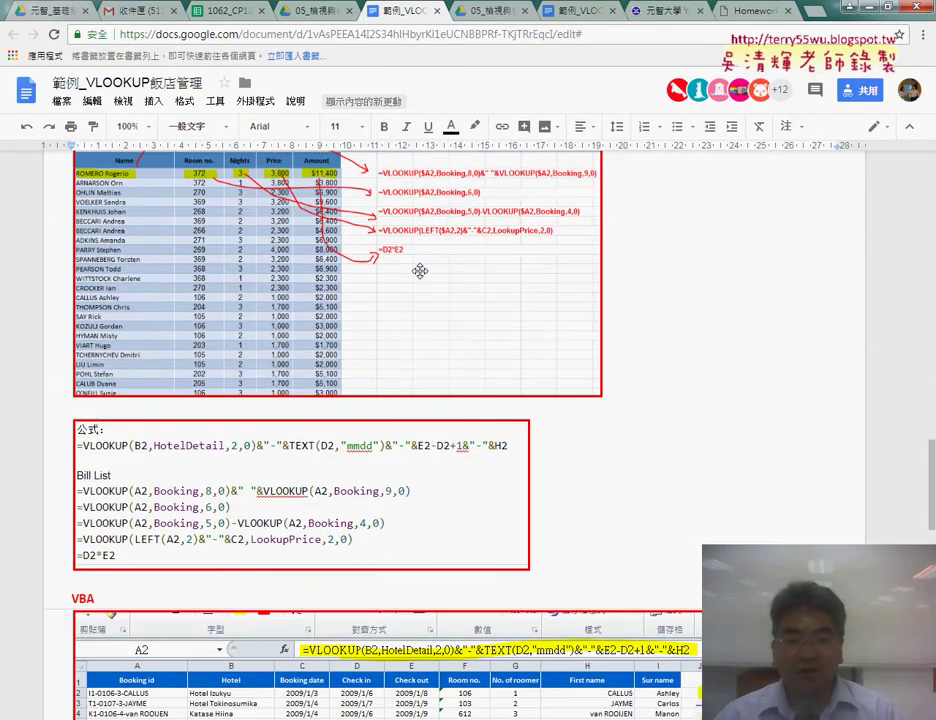
scroll(420, 270, down, 1)
scroll(420, 270, down, 1)
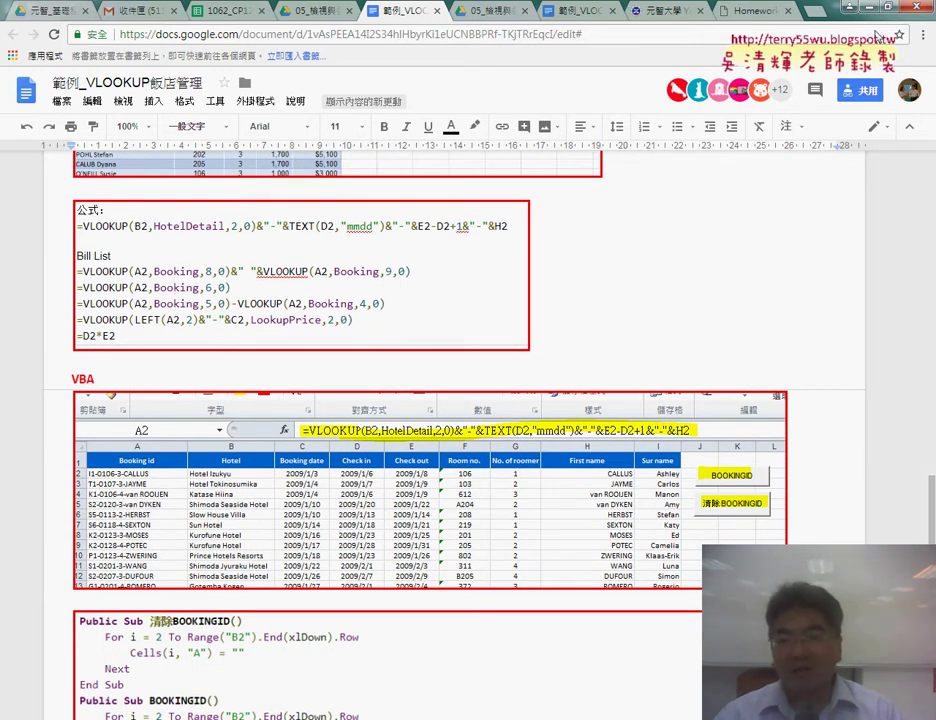
click(892, 8)
mouse_move(408, 12)
mouse_down()
mouse_move(498, 192)
mouse_move(510, 158)
mouse_up()
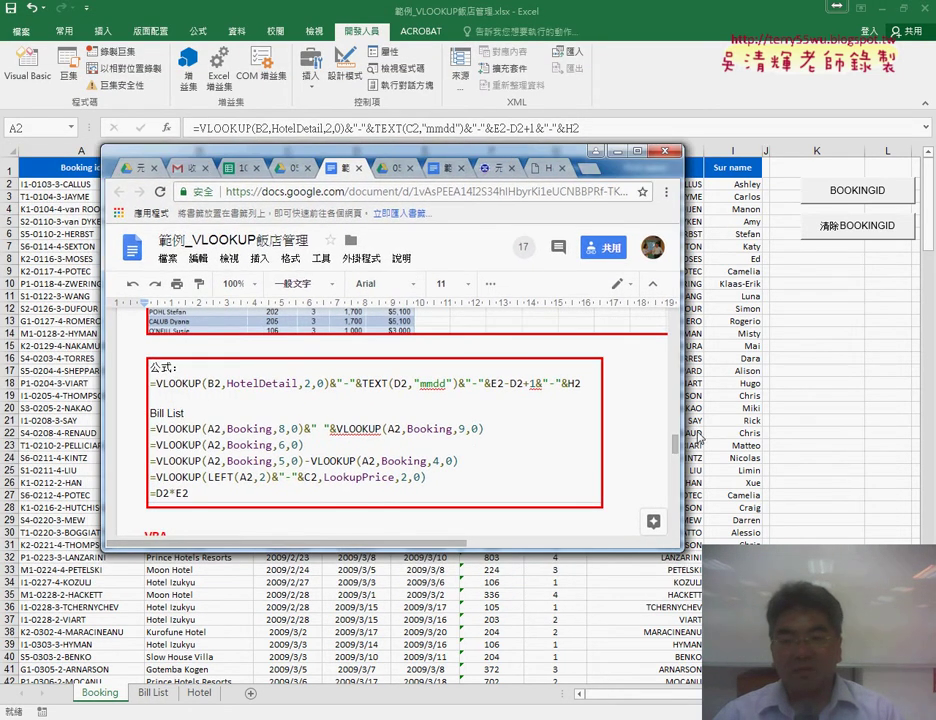
Check the guide's TEXT(D2,"mmdd") reference, then open A2's formula for editing inside TEXT
drag(677, 425, 802, 425)
click(440, 443)
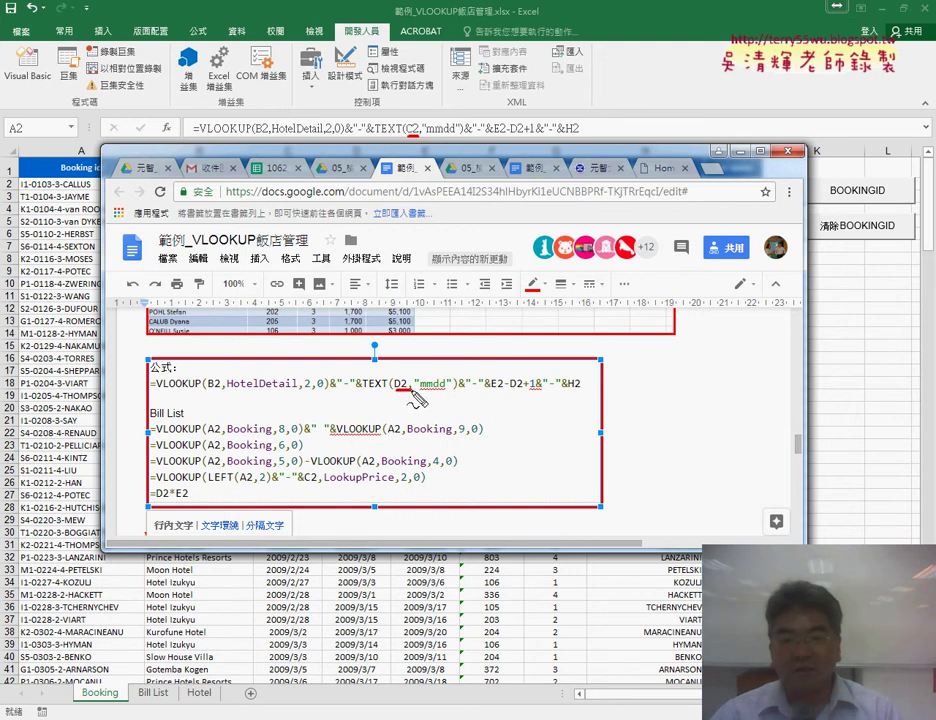
drag(394, 390, 408, 391)
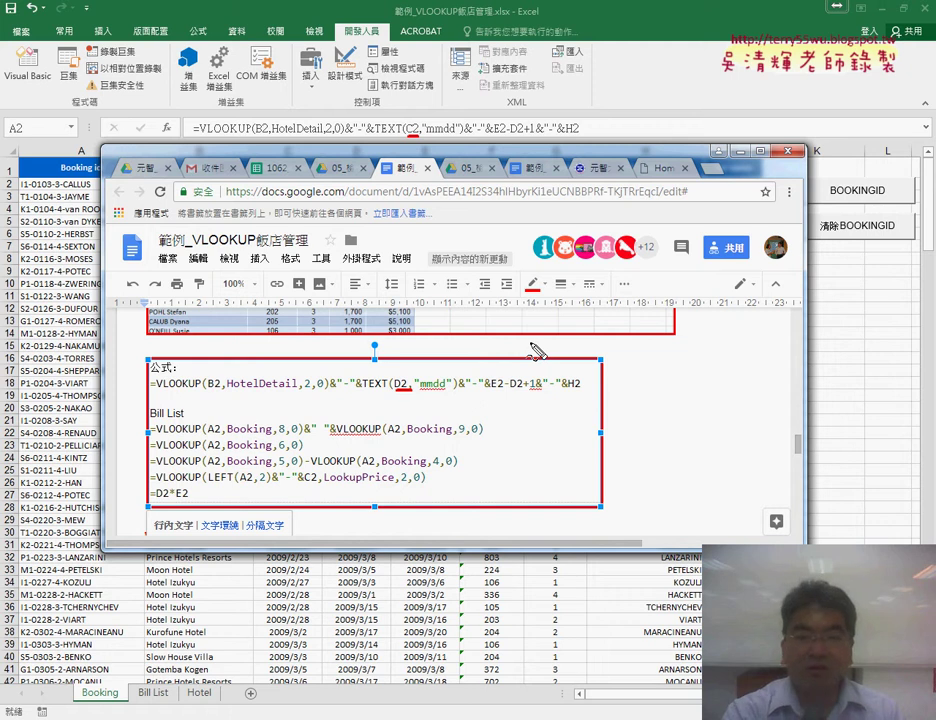
click(414, 128)
click(412, 128)
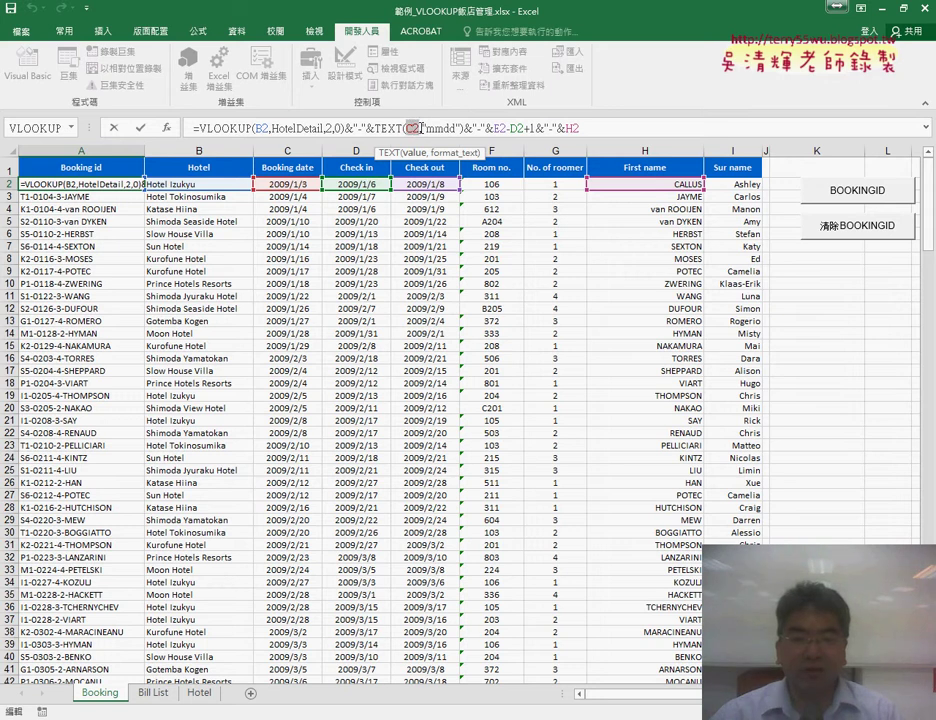
Point TEXT back to D2, fill the formula down column A, and view the Bill List
click(357, 184)
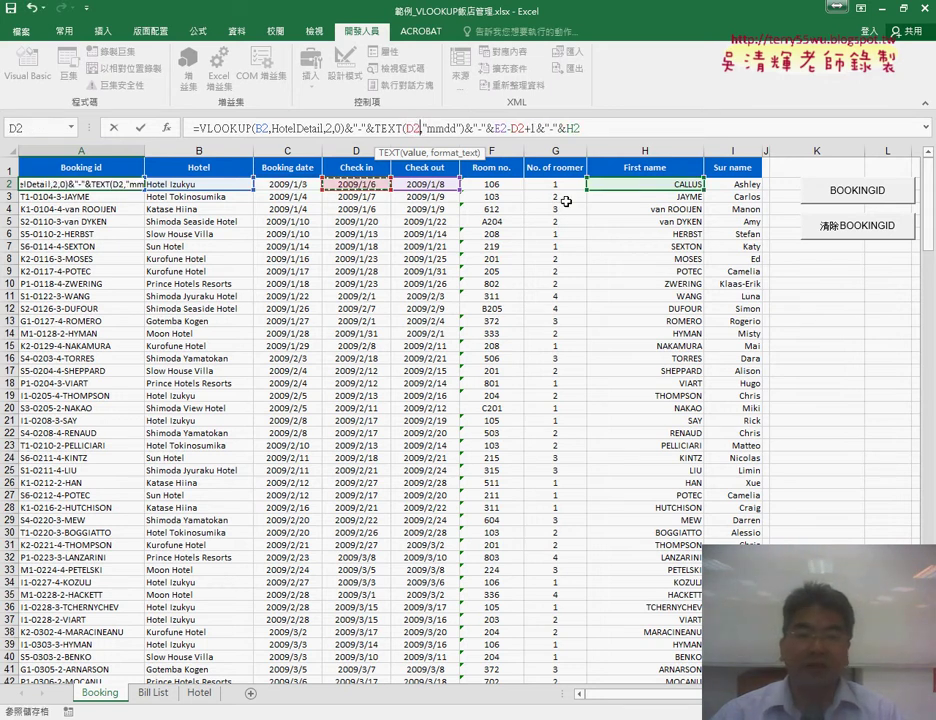
click(140, 128)
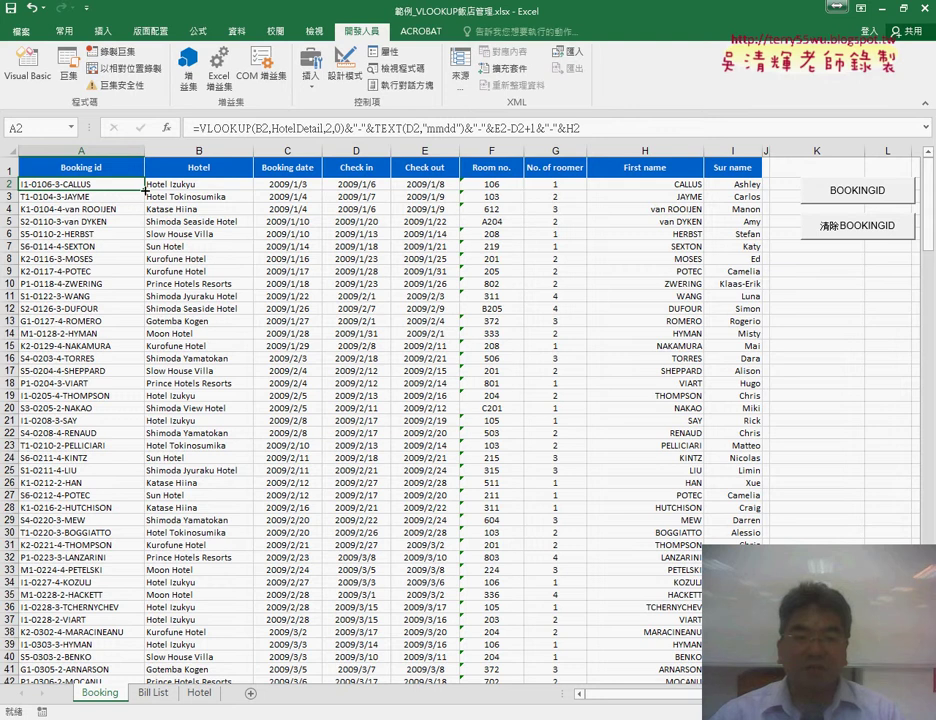
double_click(145, 187)
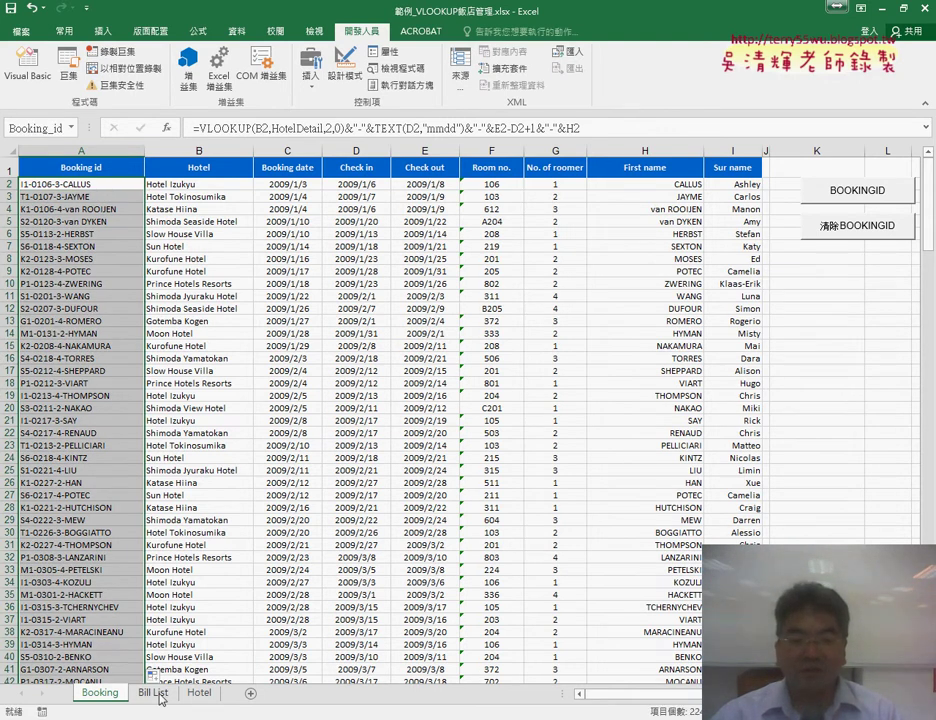
click(155, 693)
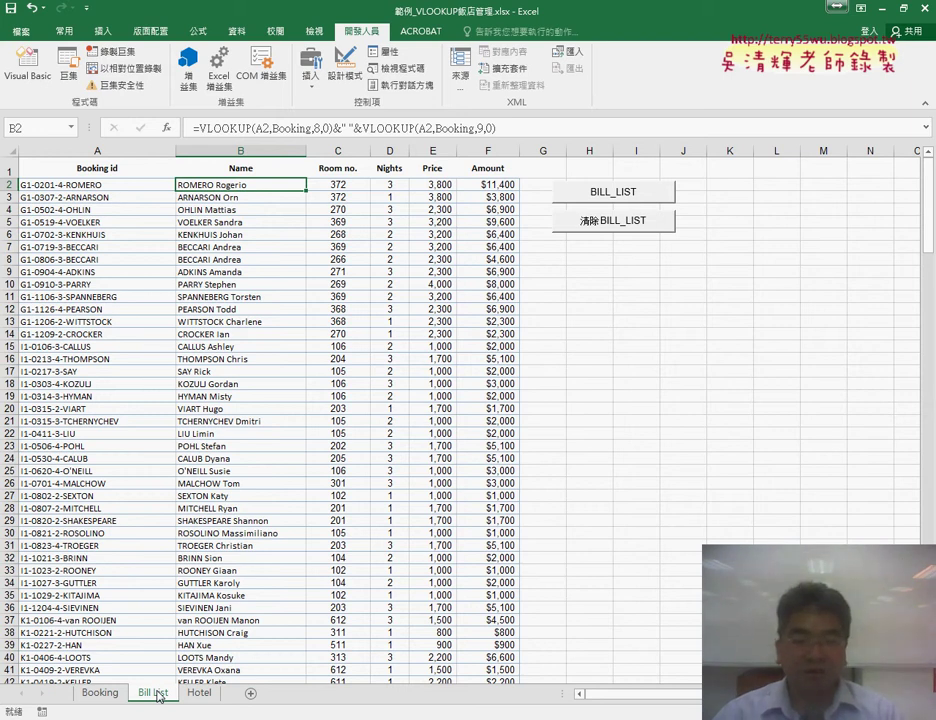
Return to the Booking sheet and inspect A2's Booking id formula
click(100, 693)
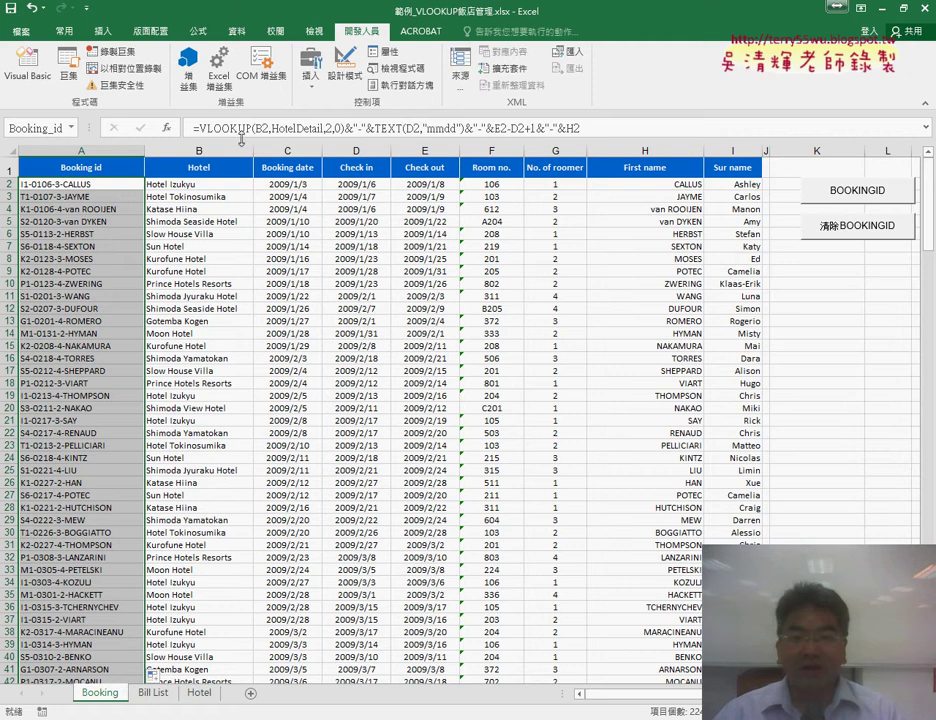
click(580, 131)
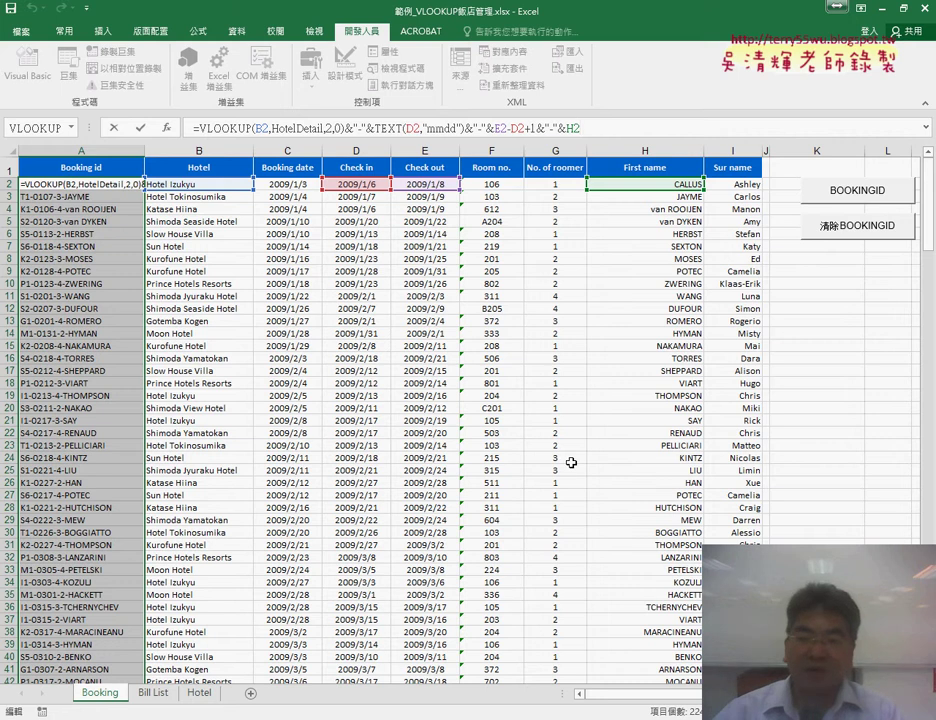
click(824, 315)
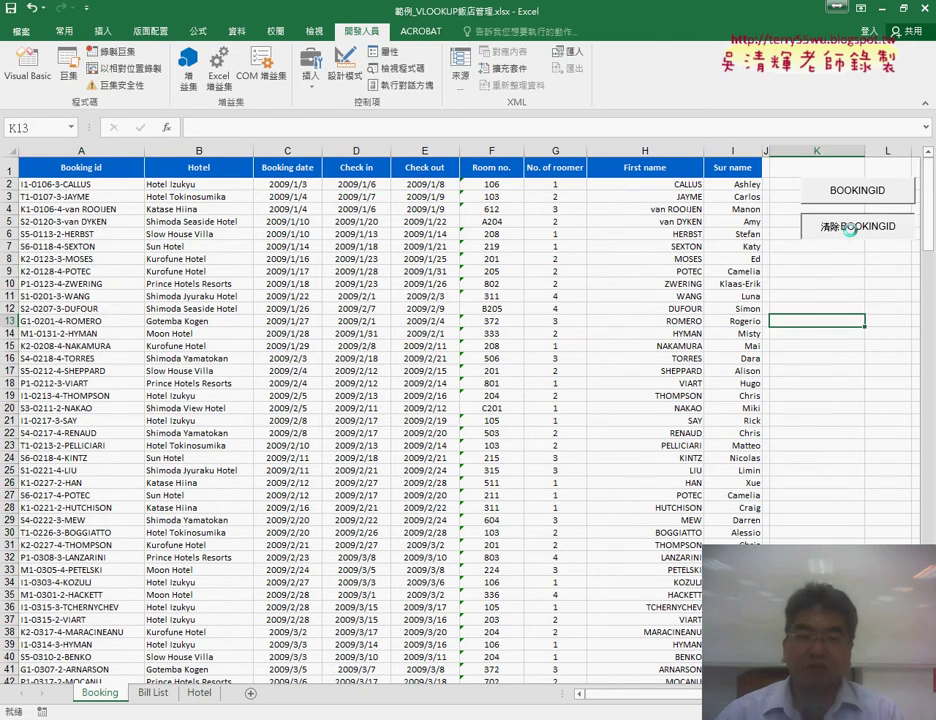
Test the 清除BOOKINGID and BOOKINGID buttons, leaving column A cleared, then open Visual Basic
click(853, 226)
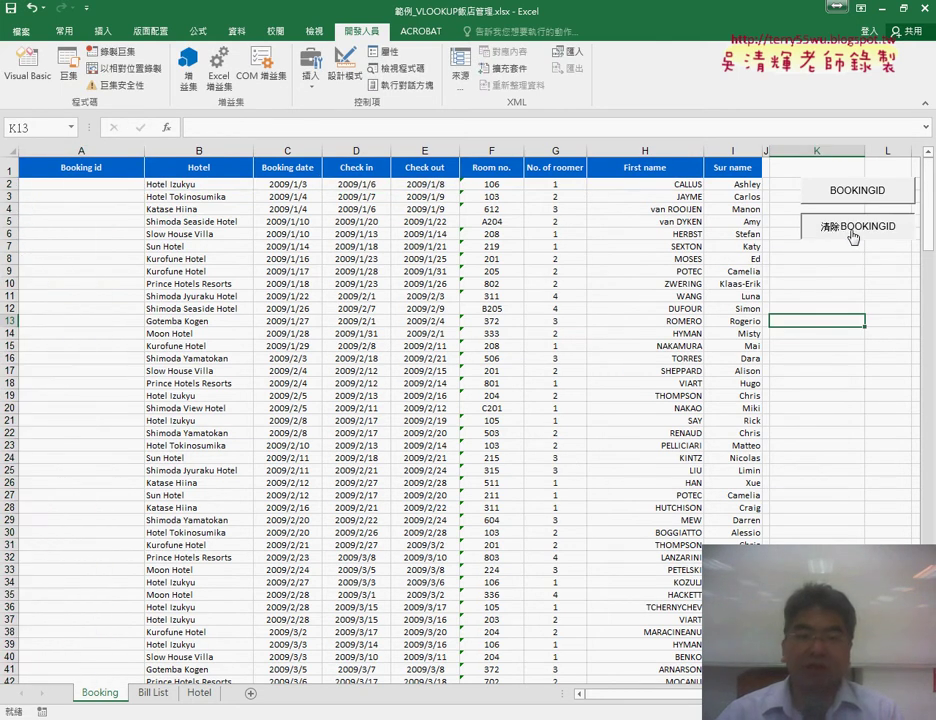
click(857, 191)
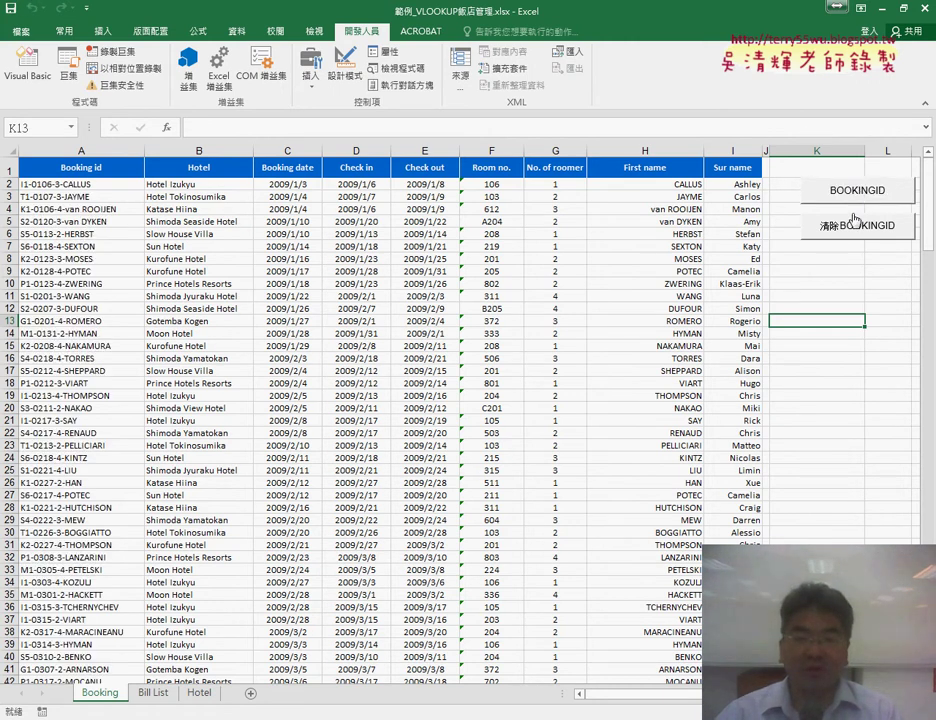
click(850, 228)
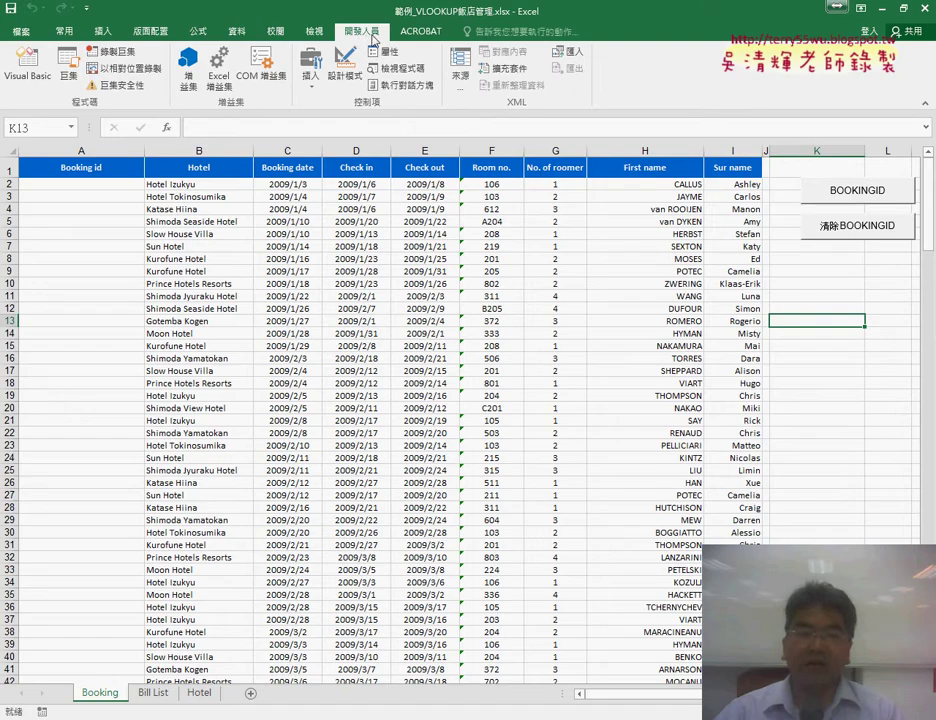
click(35, 72)
Resize the VBA editor, cancel Insert > Procedure, and select Range("B2").End(xlDown).Row
mouse_move(95, 15)
mouse_down()
mouse_move(165, 50)
mouse_move(295, 238)
mouse_up()
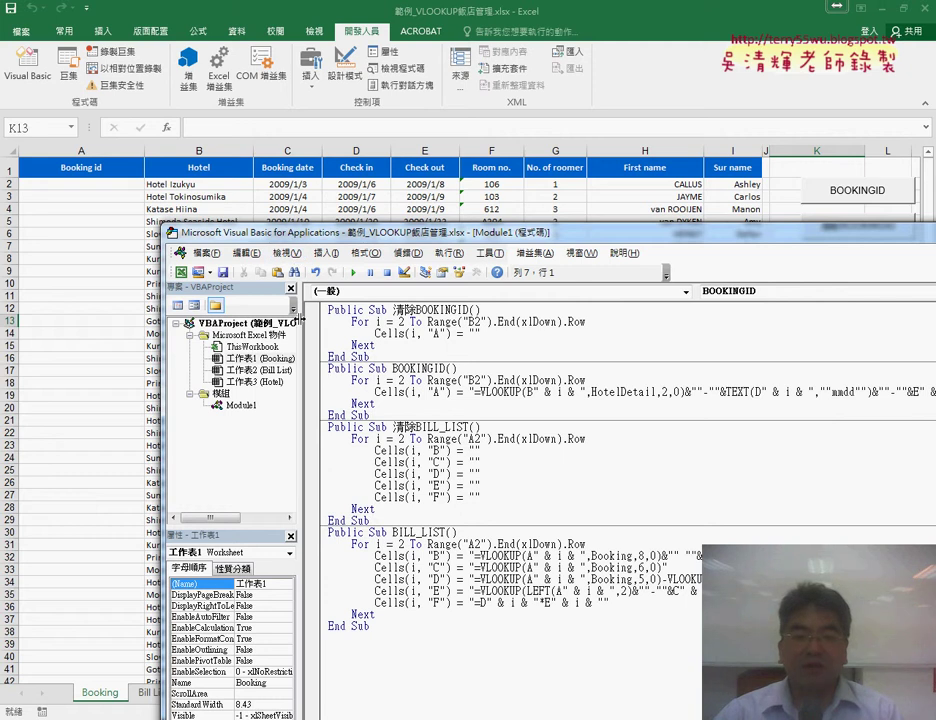
double_click(245, 406)
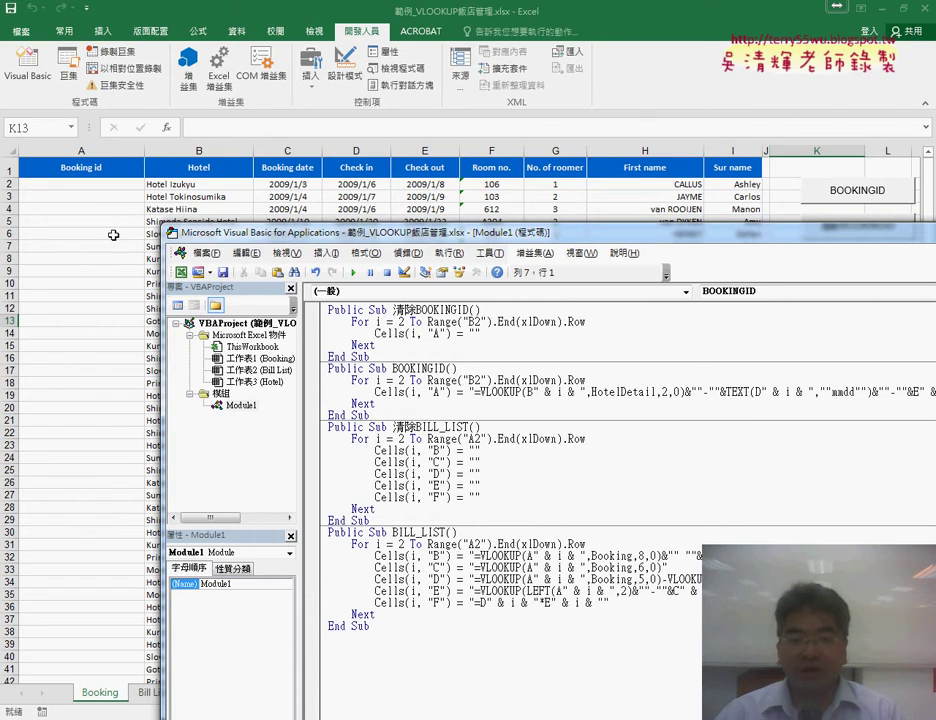
click(326, 253)
click(375, 268)
drag(412, 179, 408, 326)
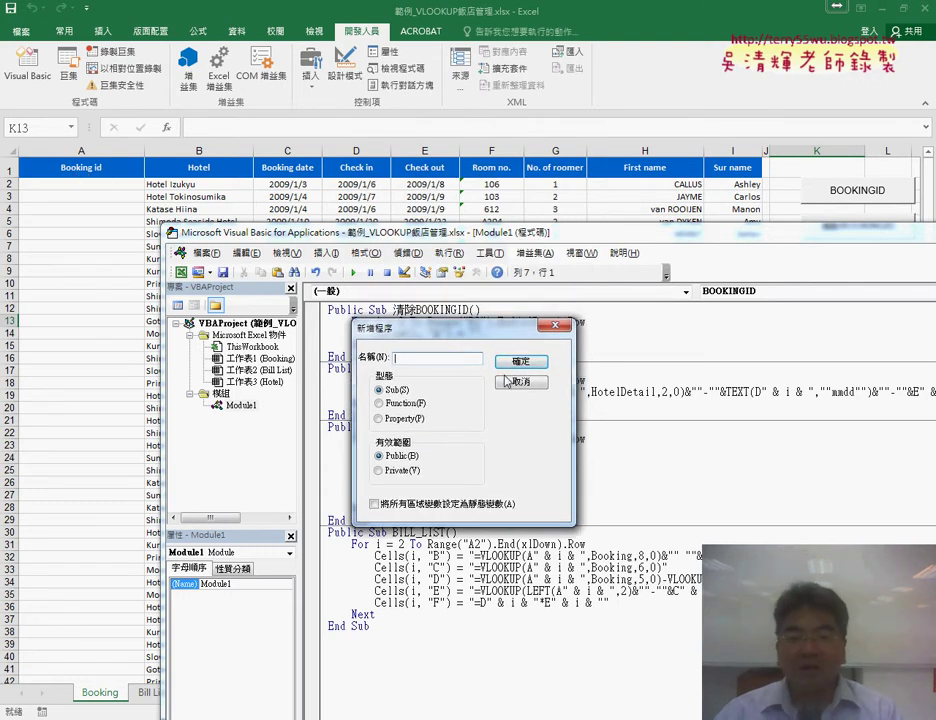
click(521, 381)
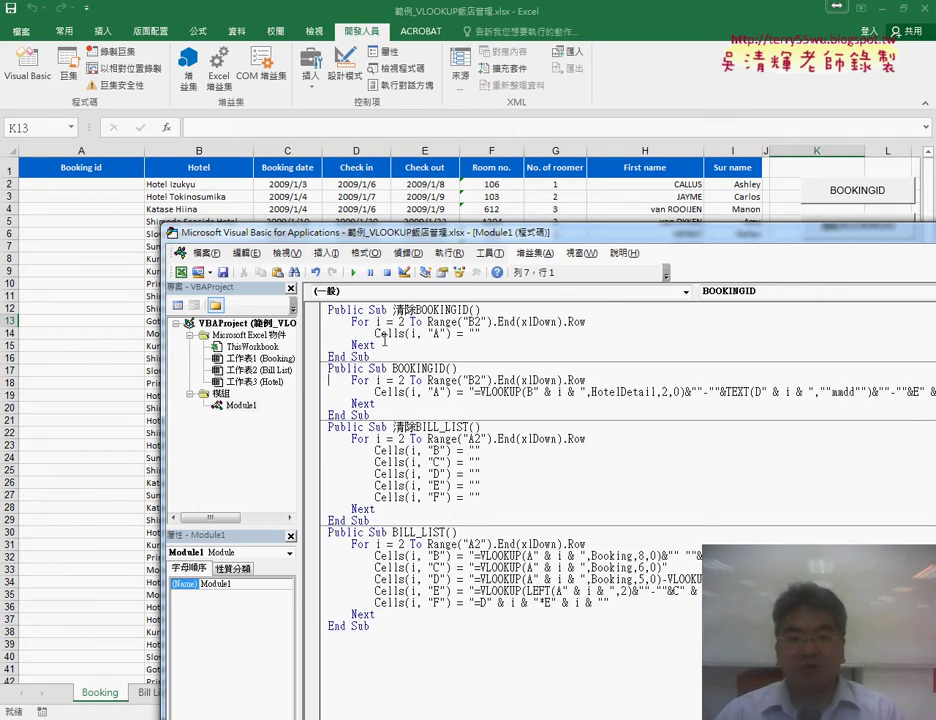
drag(588, 326, 430, 322)
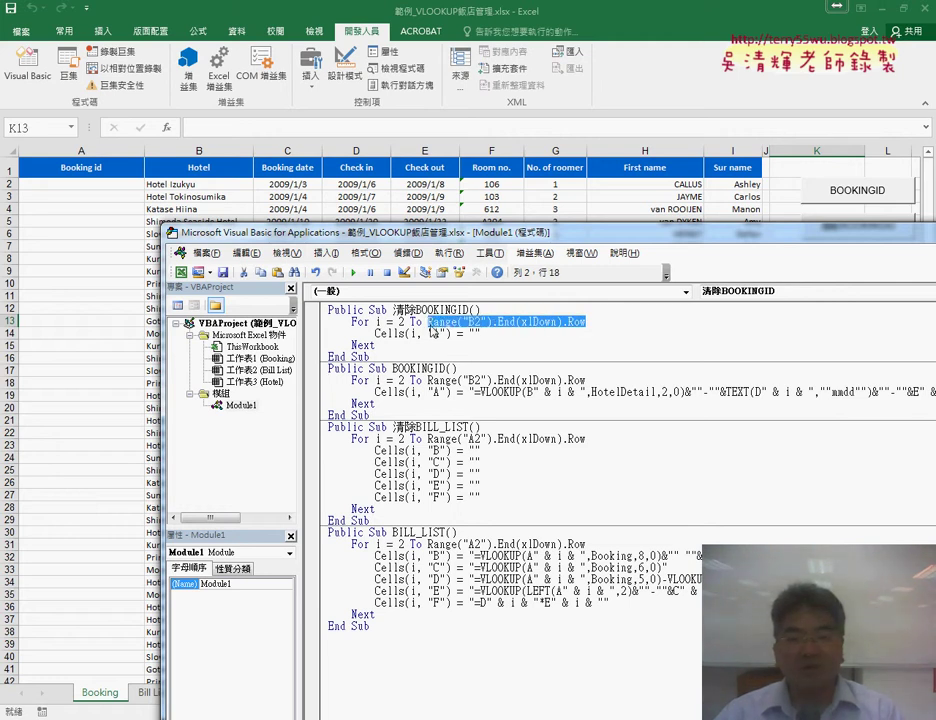
Back in Excel, check column A's data extent with Ctrl+Down and Ctrl+Up from A2
key(alt+F11)
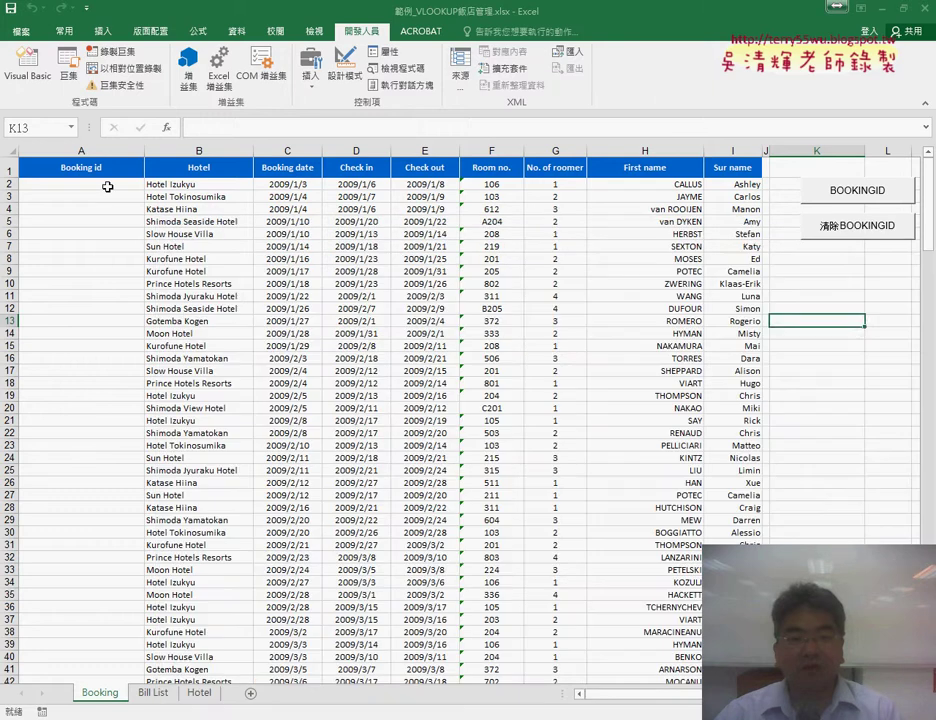
click(107, 186)
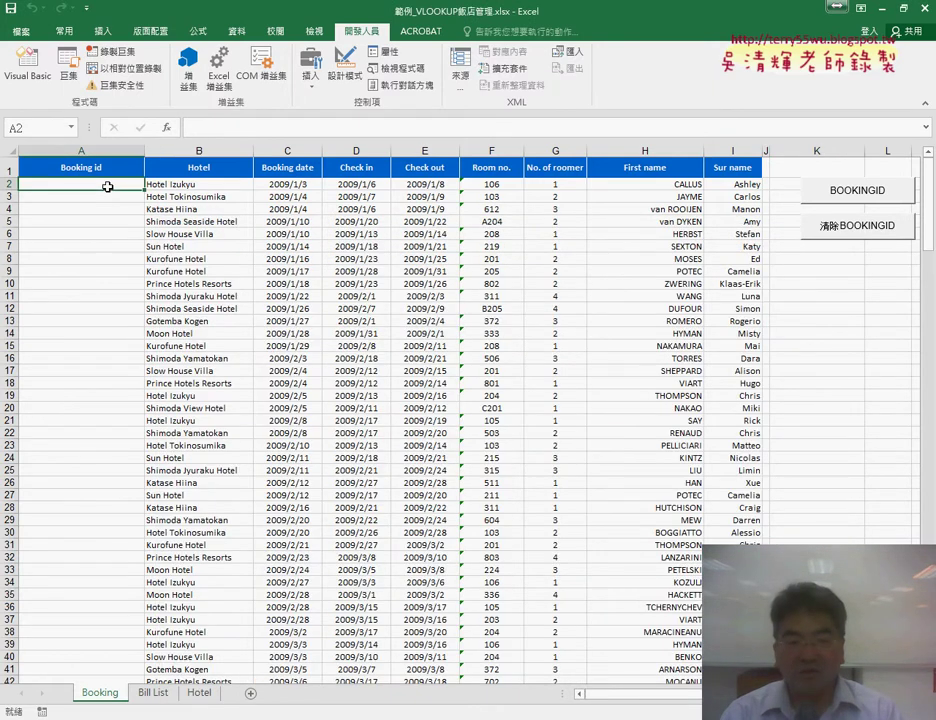
key(ctrl+Down)
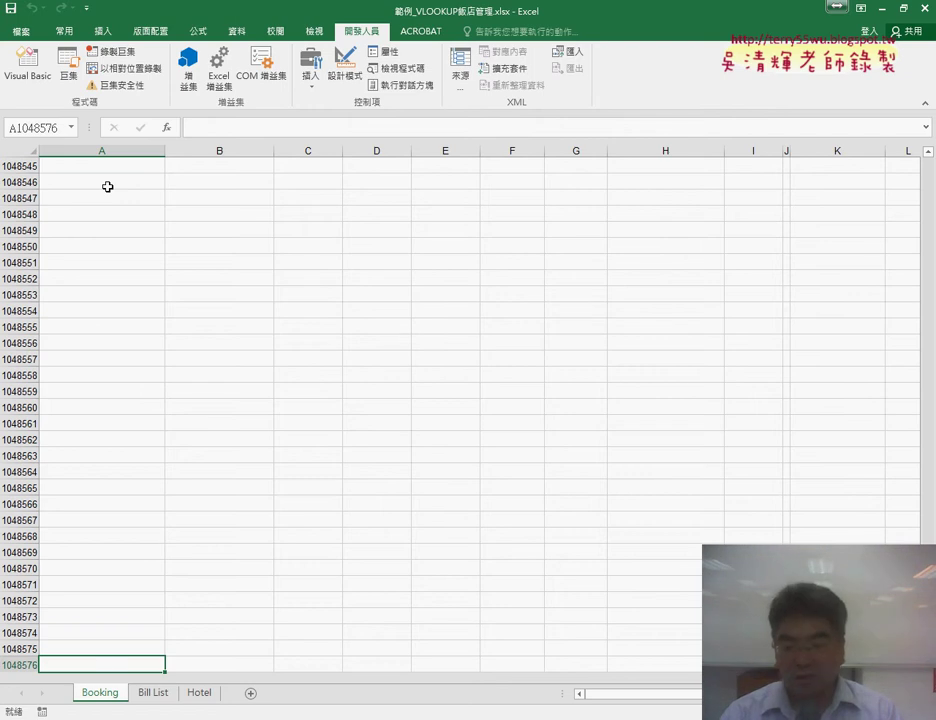
key(ctrl+Up)
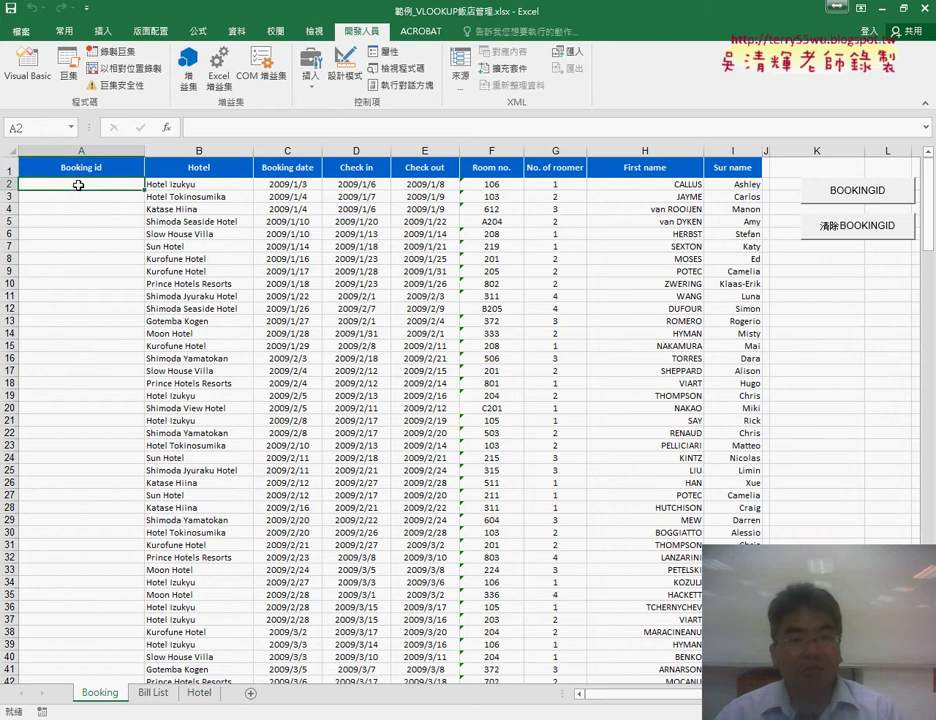
Check column B's extent from B2 with Ctrl+Down and Ctrl+Up, then reopen Visual Basic
click(208, 184)
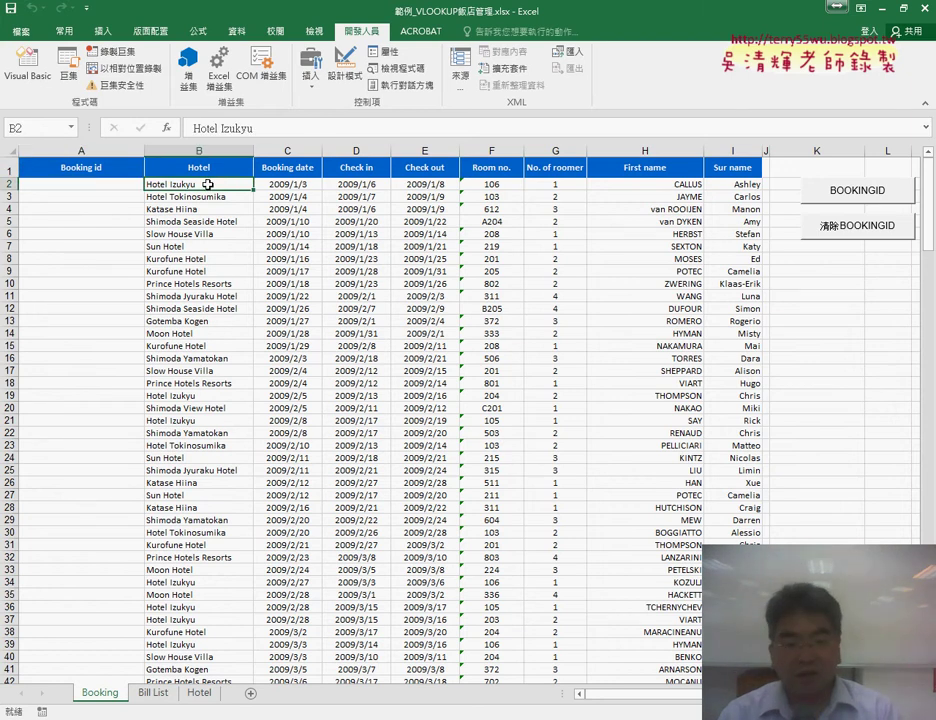
key(ctrl+Down)
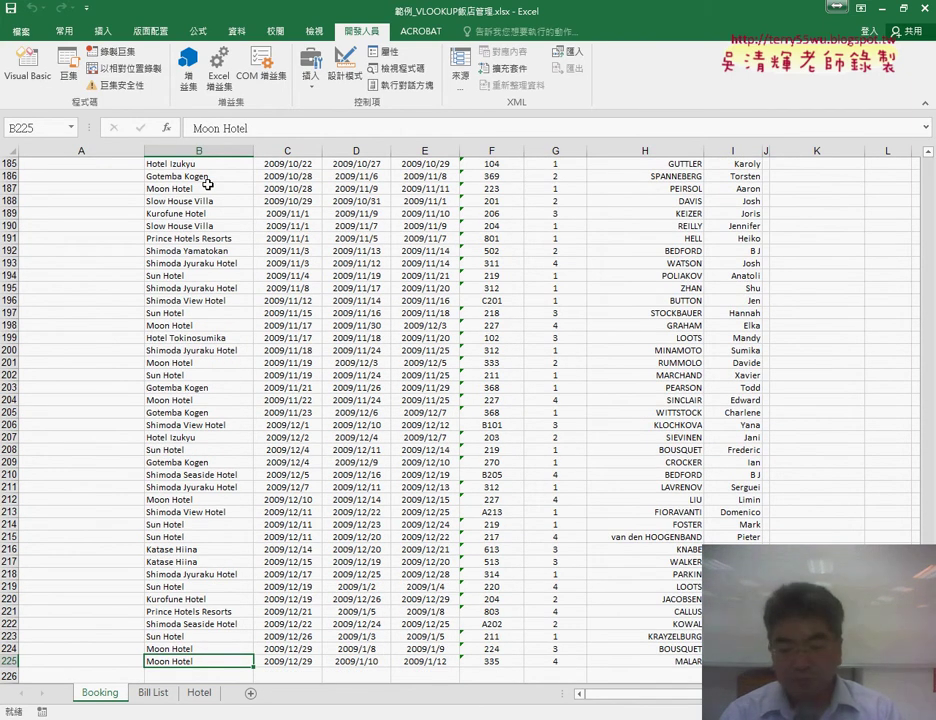
key(ctrl+Up)
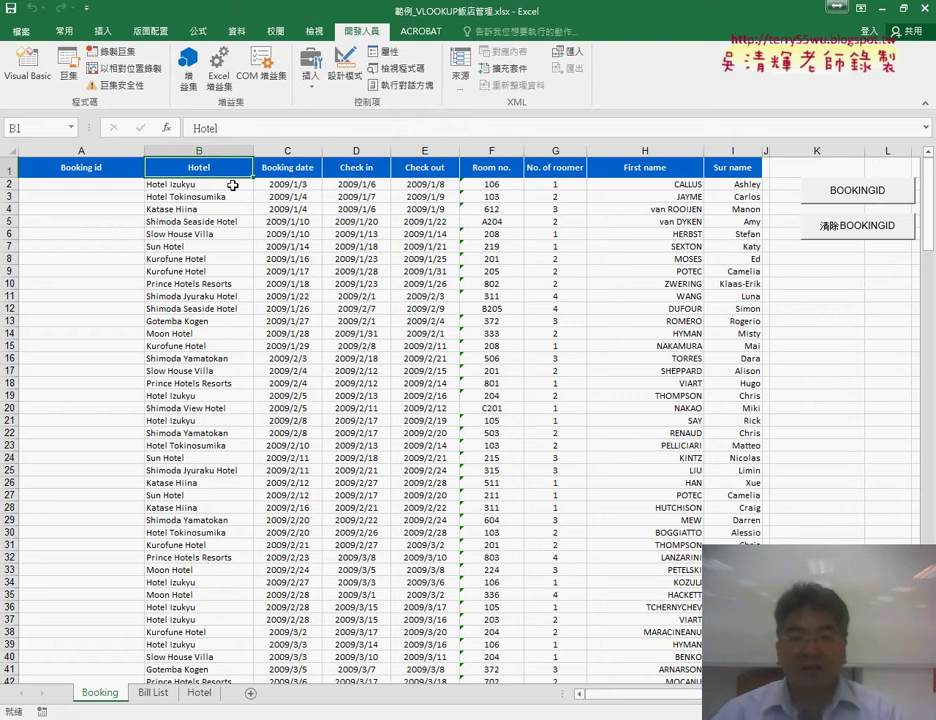
click(27, 62)
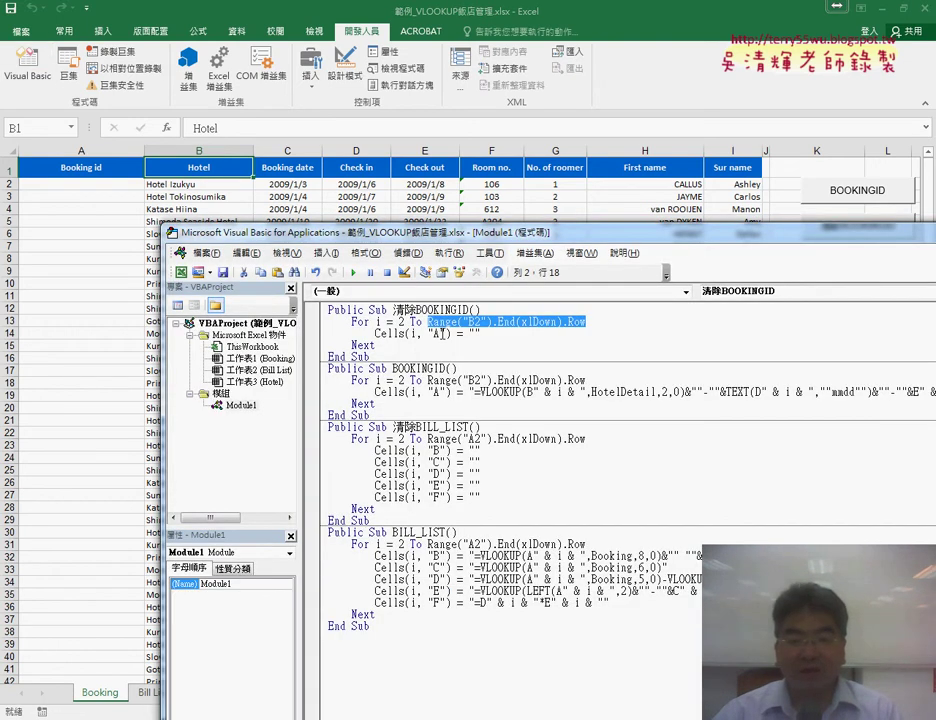
Run BOOKINGID to refill Booking ids, then delete the VLOOKUP string after Cells(i, "A") =
click(613, 325)
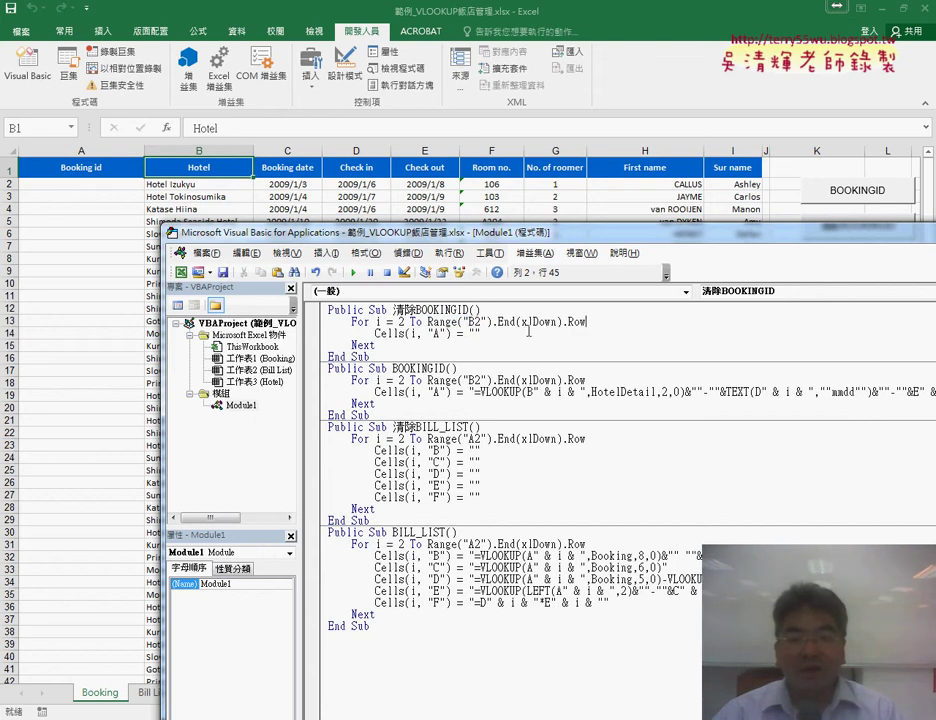
mouse_move(452, 333)
mouse_down()
mouse_move(375, 334)
mouse_move(328, 310)
mouse_up()
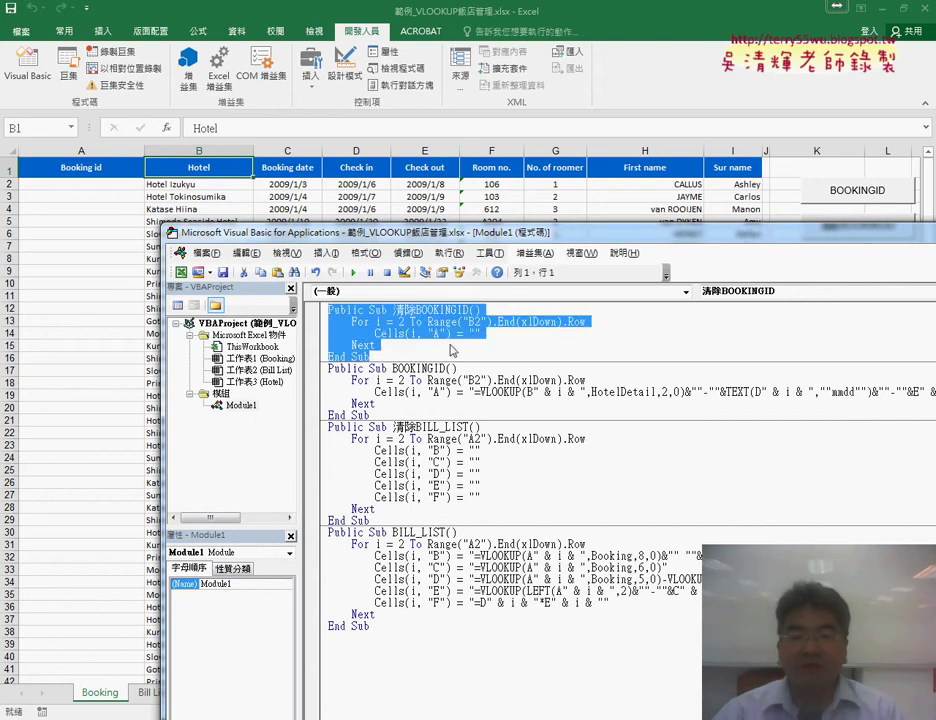
click(436, 392)
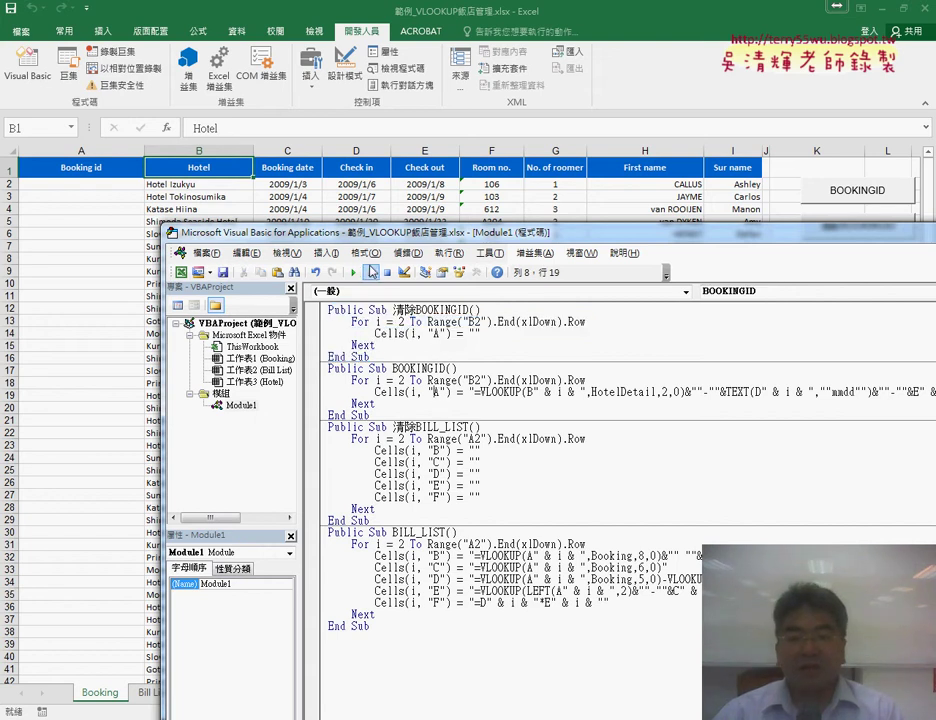
click(352, 272)
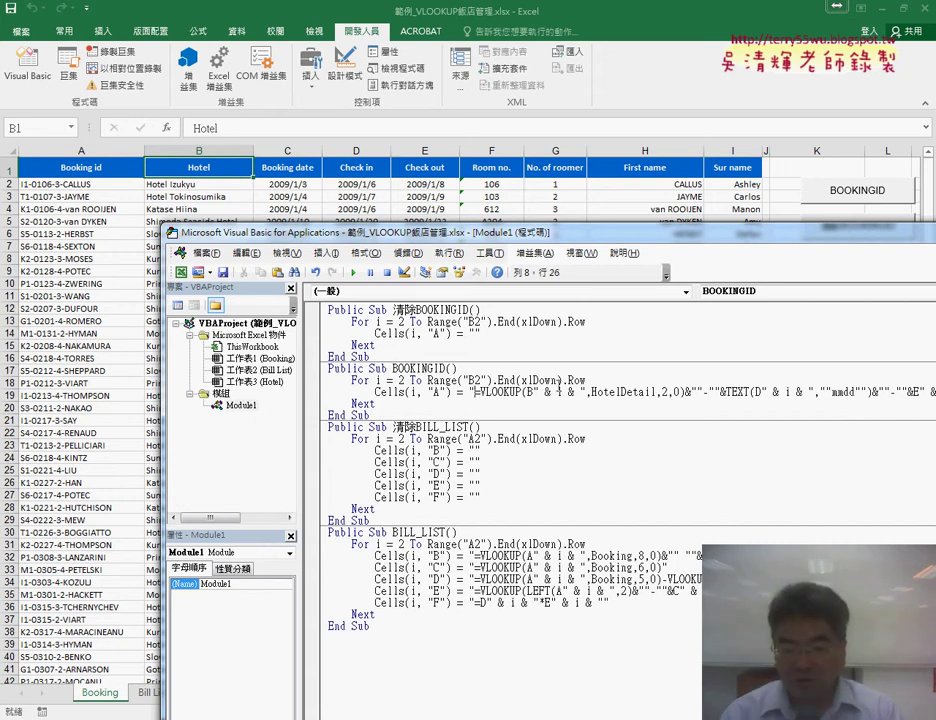
key(shift+End)
key(Delete)
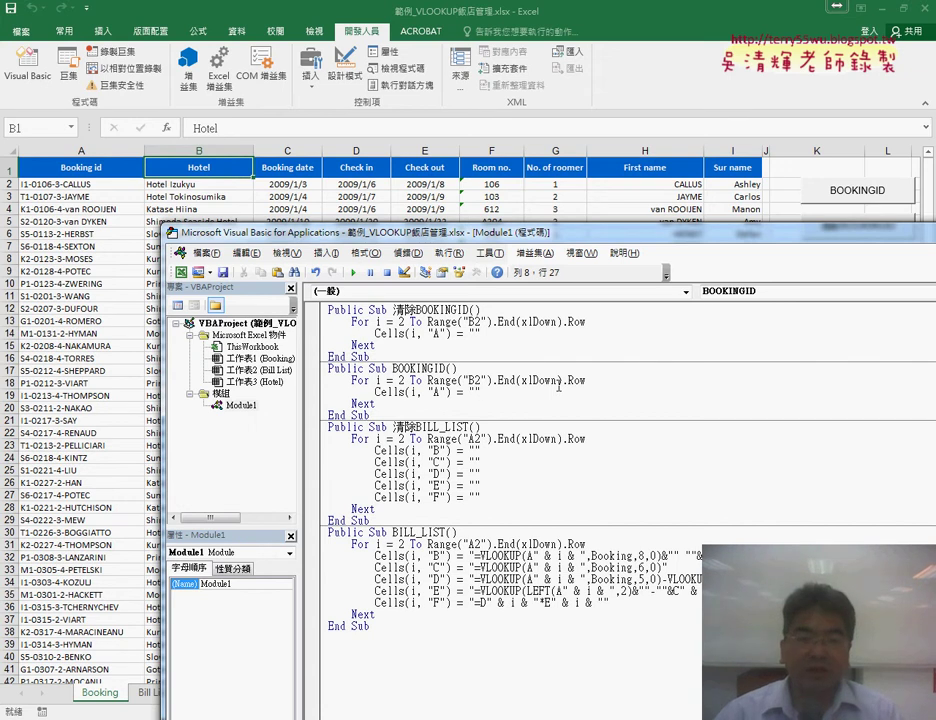
click(86, 186)
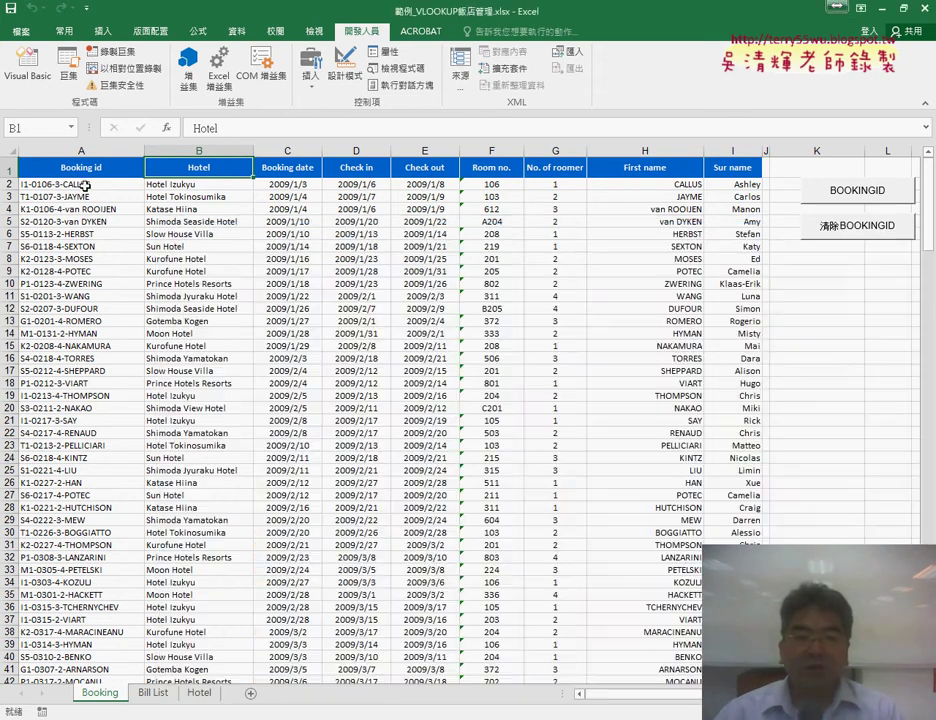
click(191, 131)
drag(191, 131, 582, 129)
right_click(514, 130)
click(513, 161)
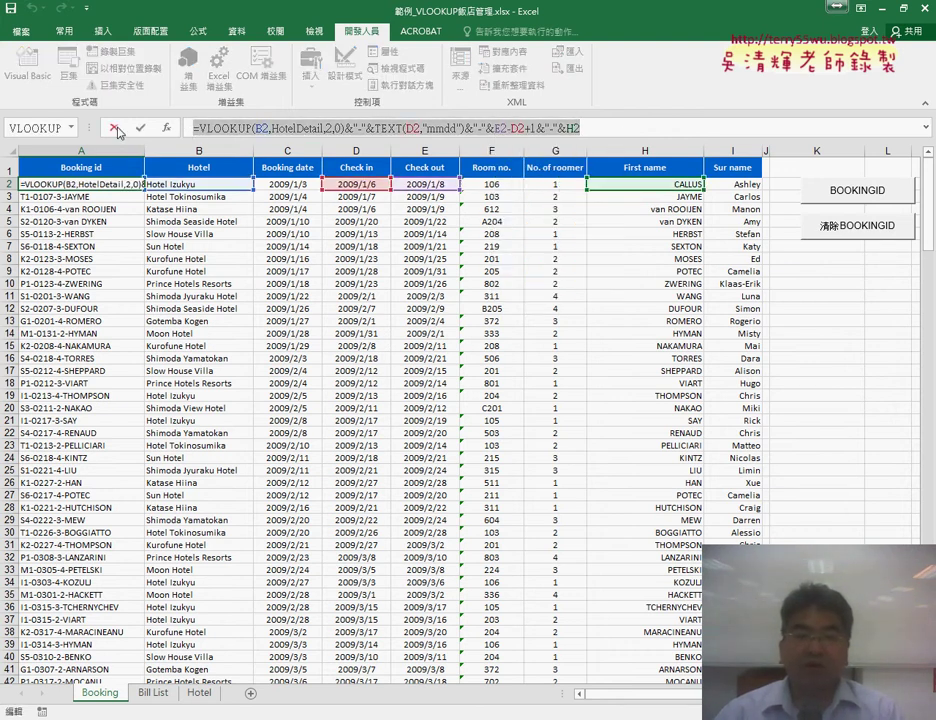
click(115, 128)
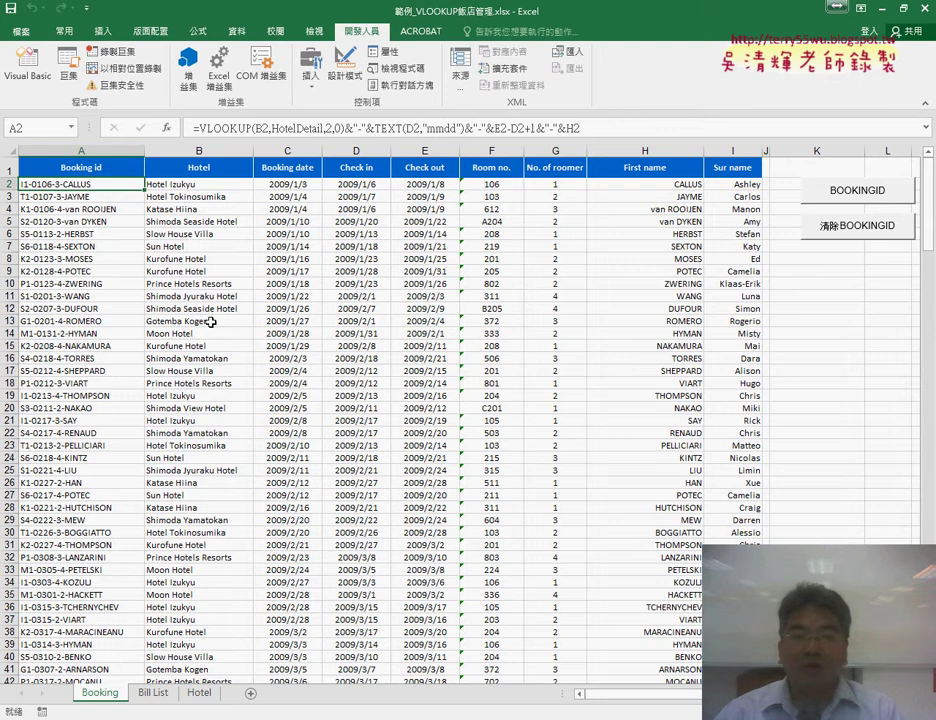
click(85, 196)
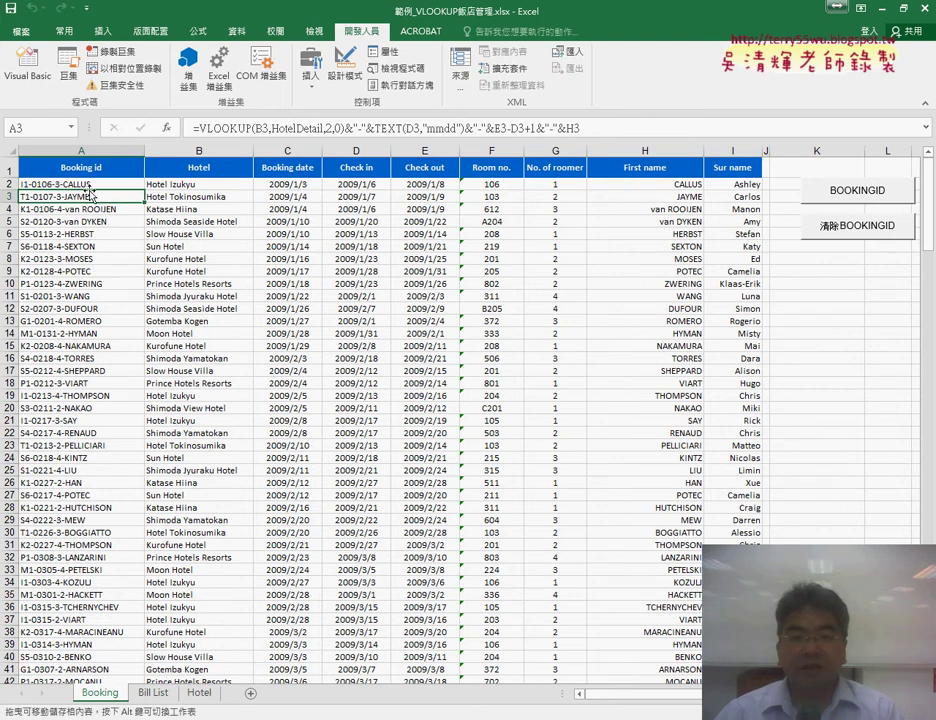
click(88, 188)
click(88, 196)
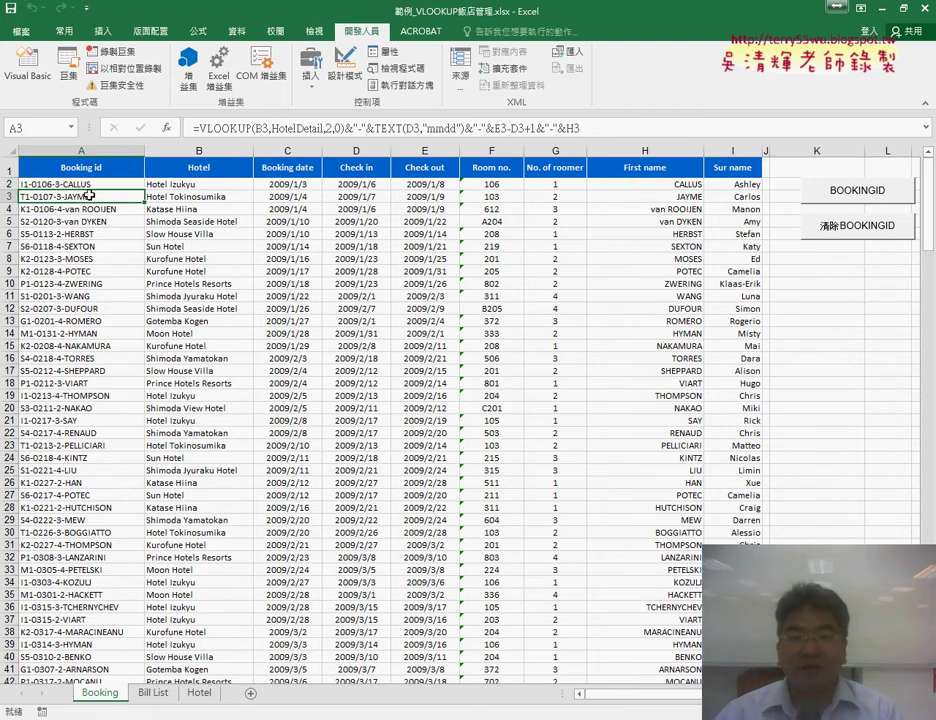
click(88, 185)
click(90, 207)
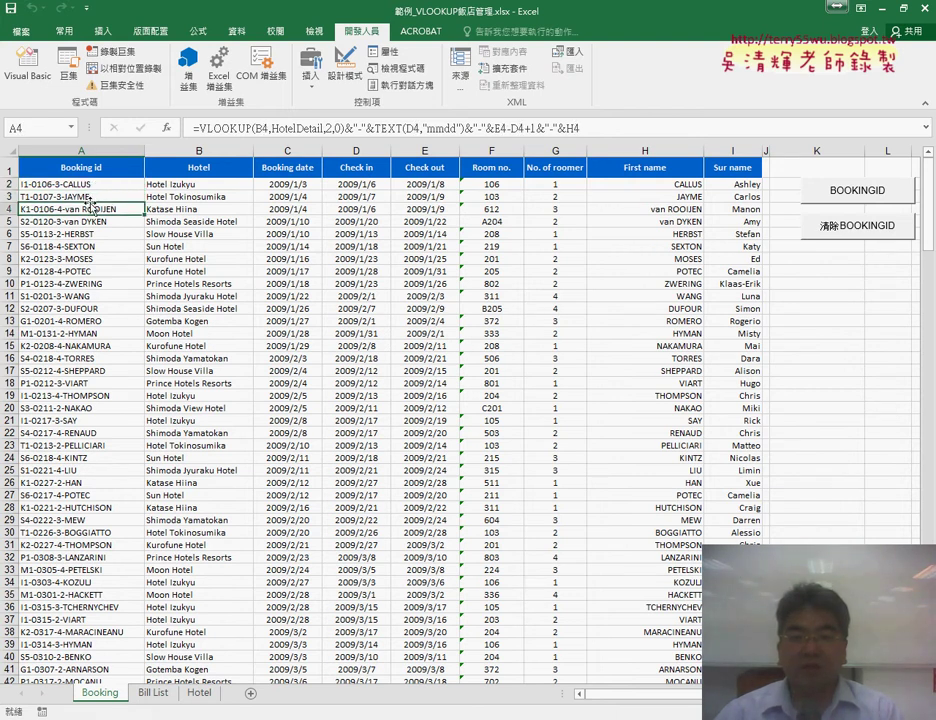
click(92, 187)
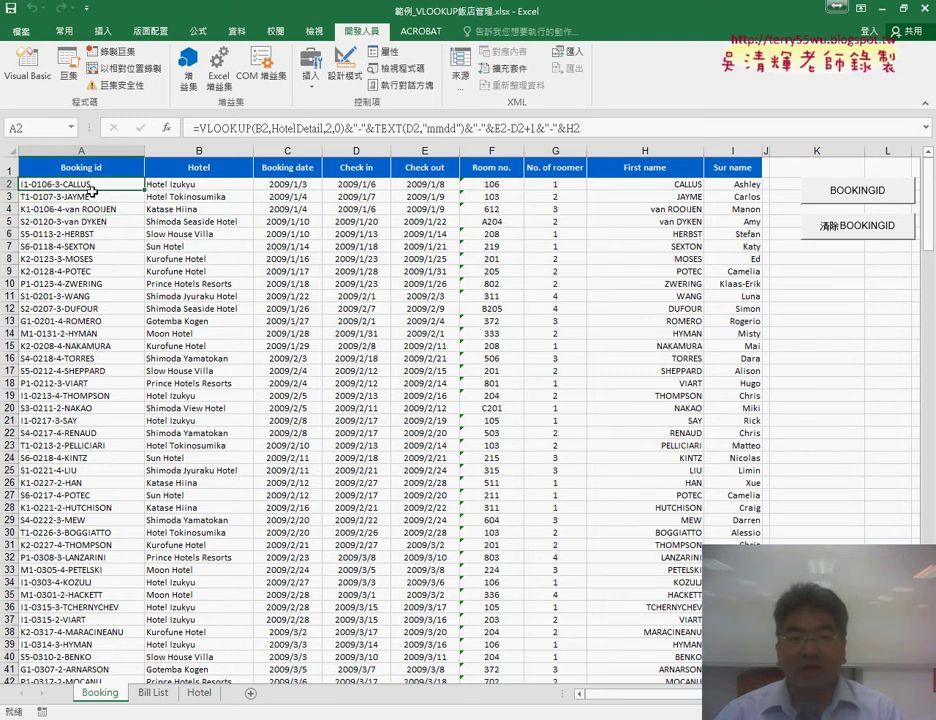
click(101, 197)
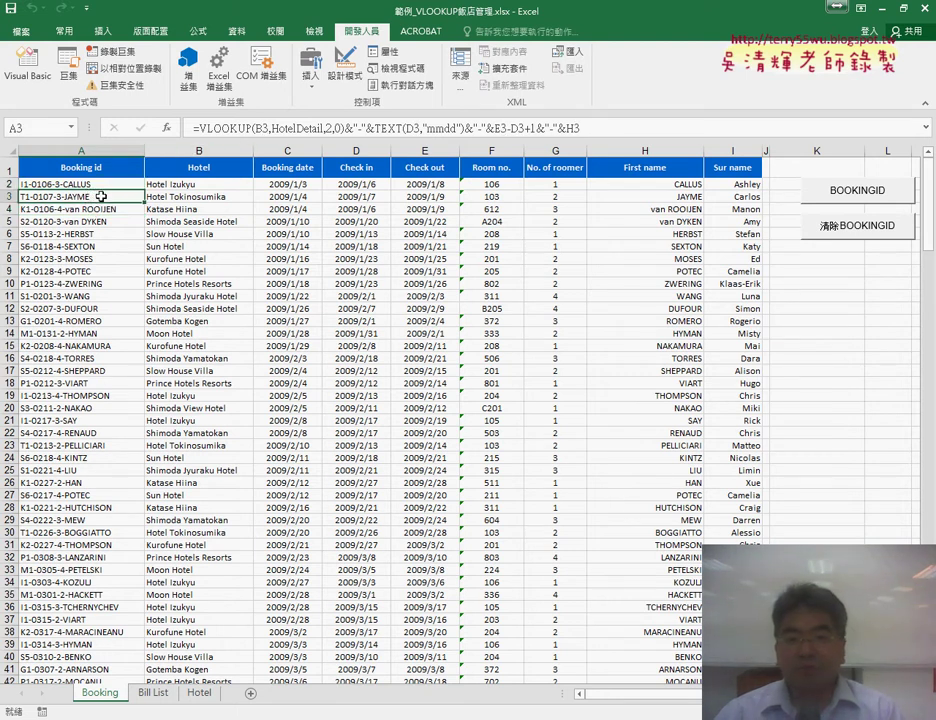
click(102, 185)
click(102, 196)
click(102, 184)
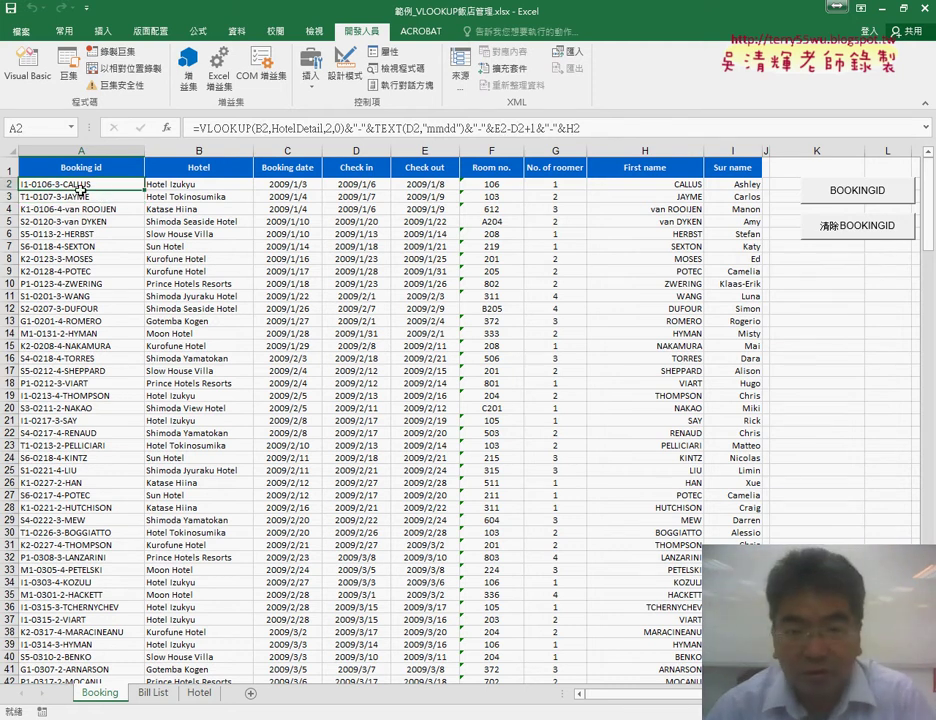
click(94, 197)
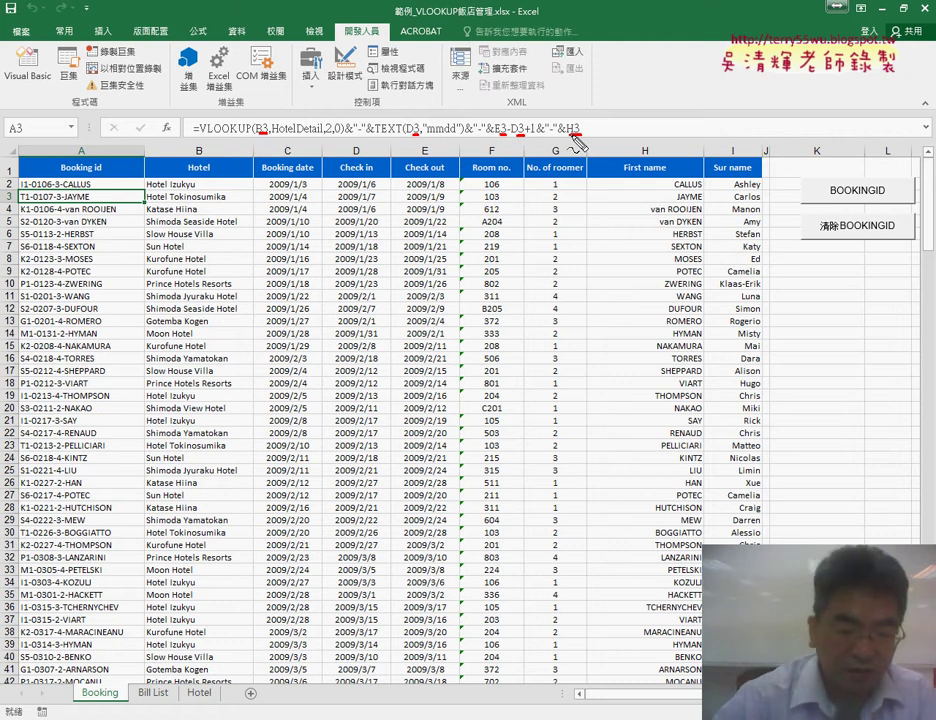
key(Escape)
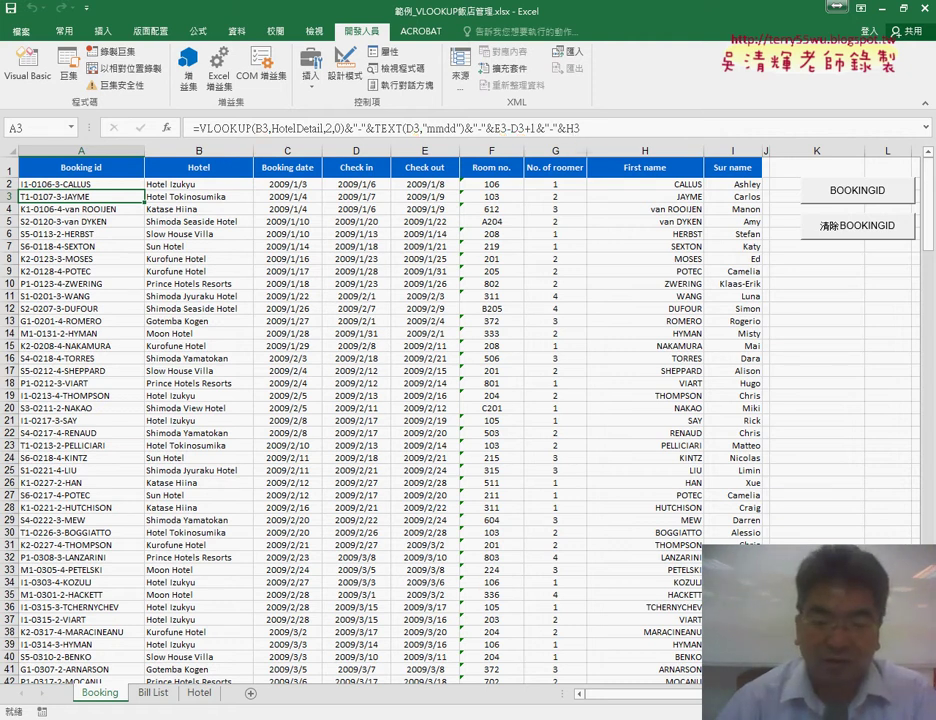
Paste the booking-id VLOOKUP formula into the quotes of BOOKINGID's Cells(i, "A") line
mouse_move(260, 715)
click(350, 665)
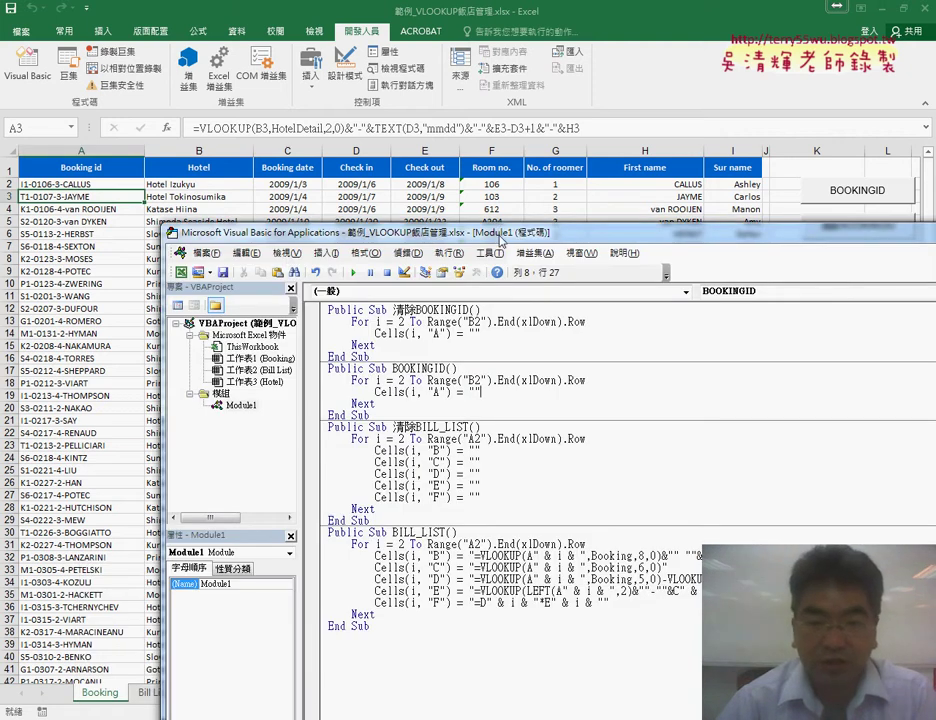
drag(500, 238, 325, 117)
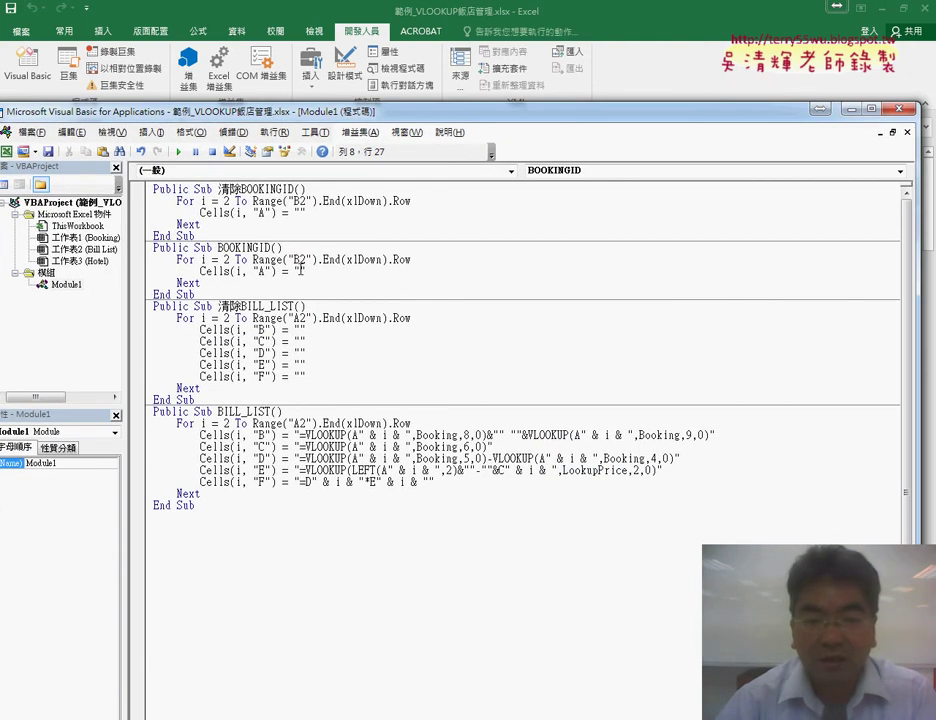
click(301, 272)
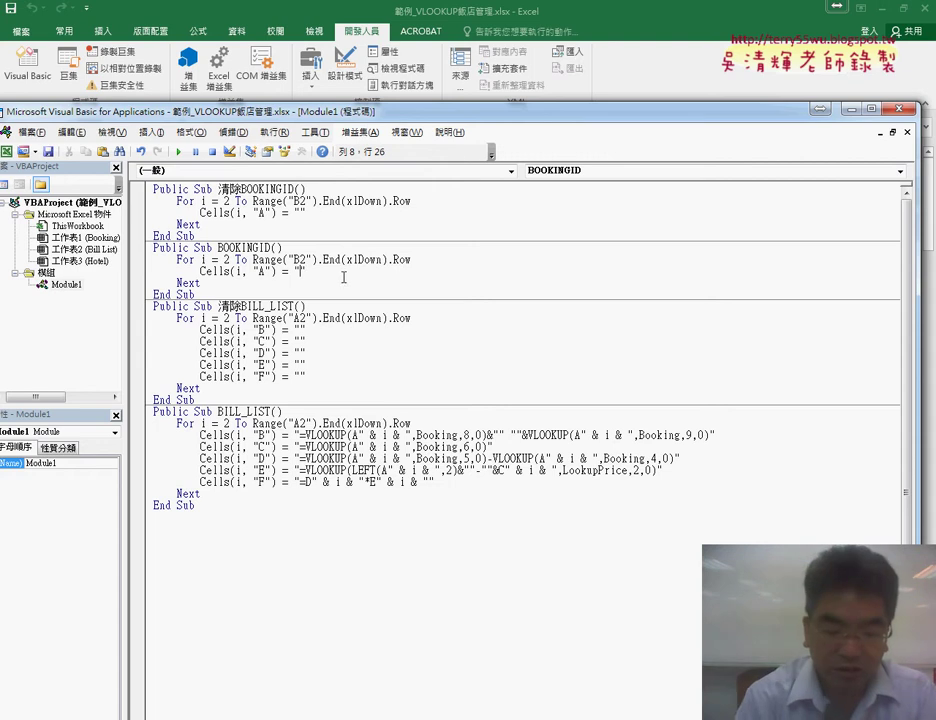
key(ctrl+v)
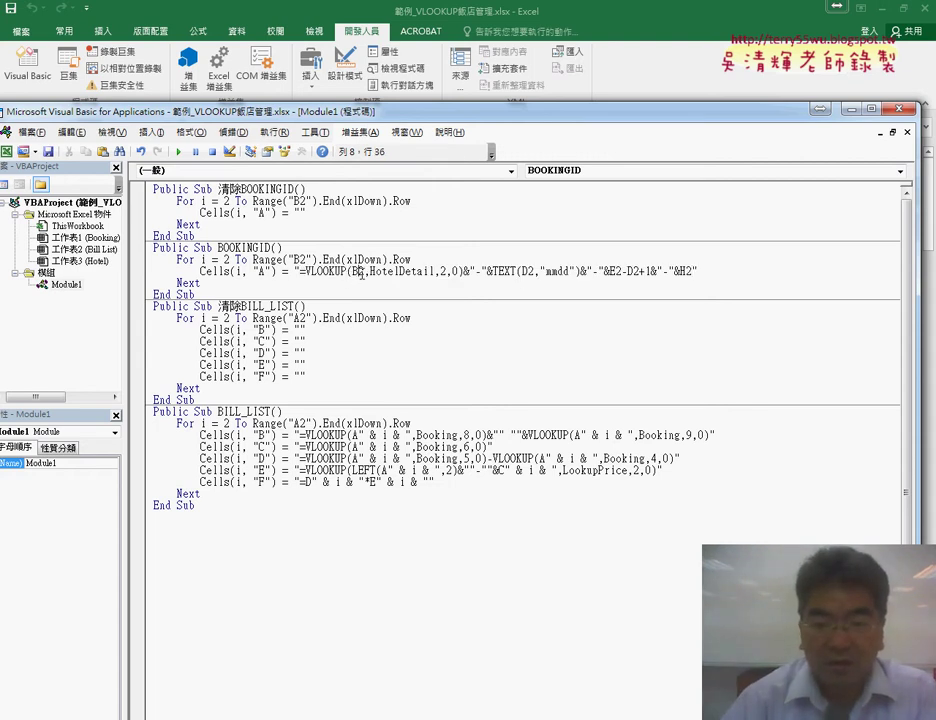
Change the B2 reference to B" & i & " and copy the " & i & " piece for reuse
key(shift+Right)
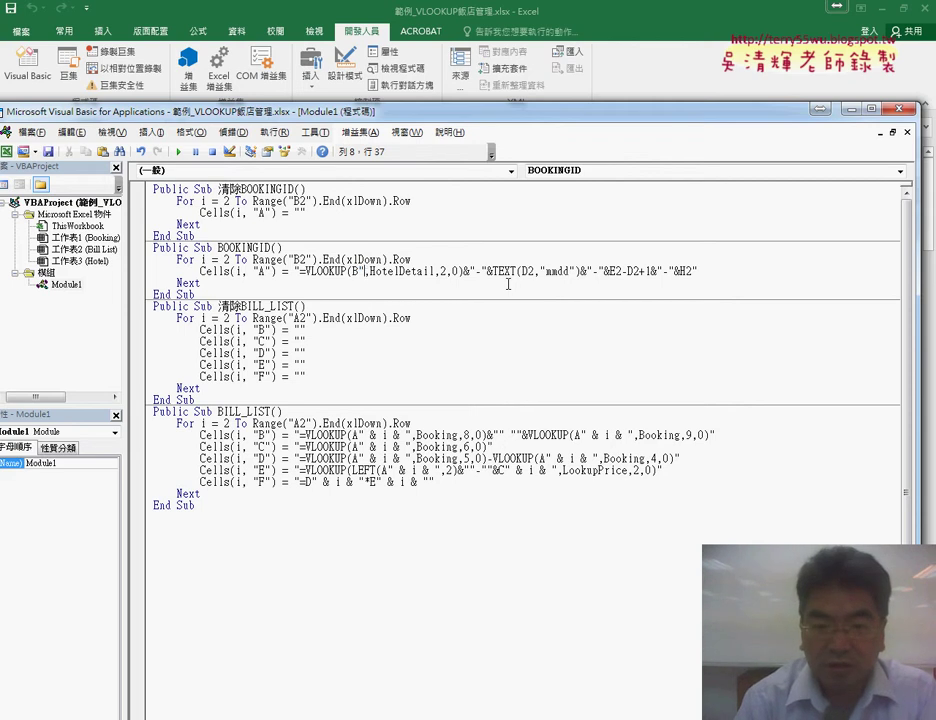
text("")
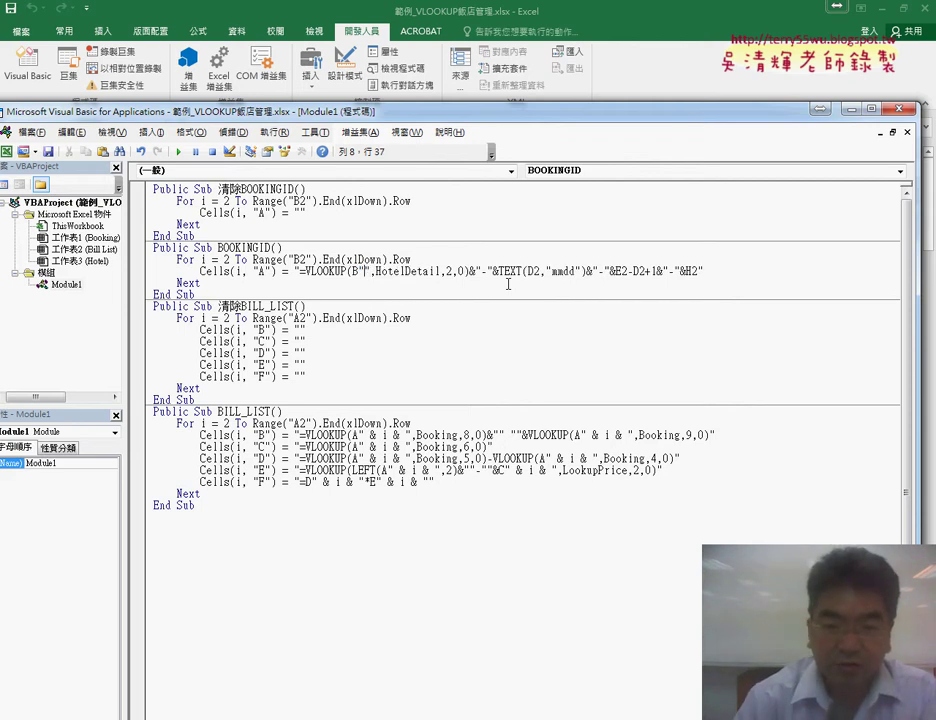
text(&&)
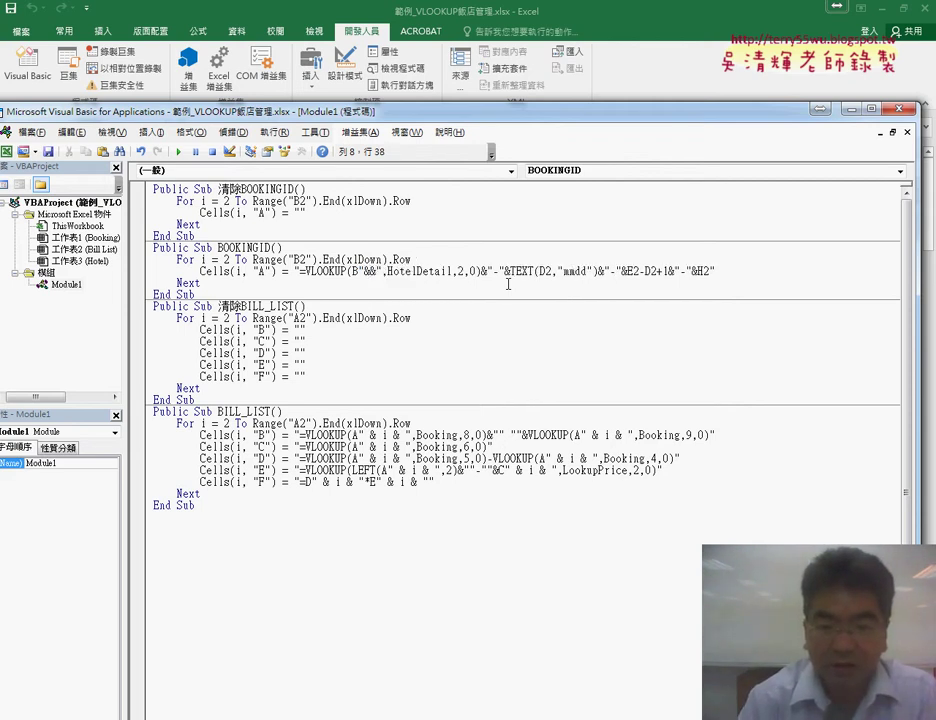
text(i)
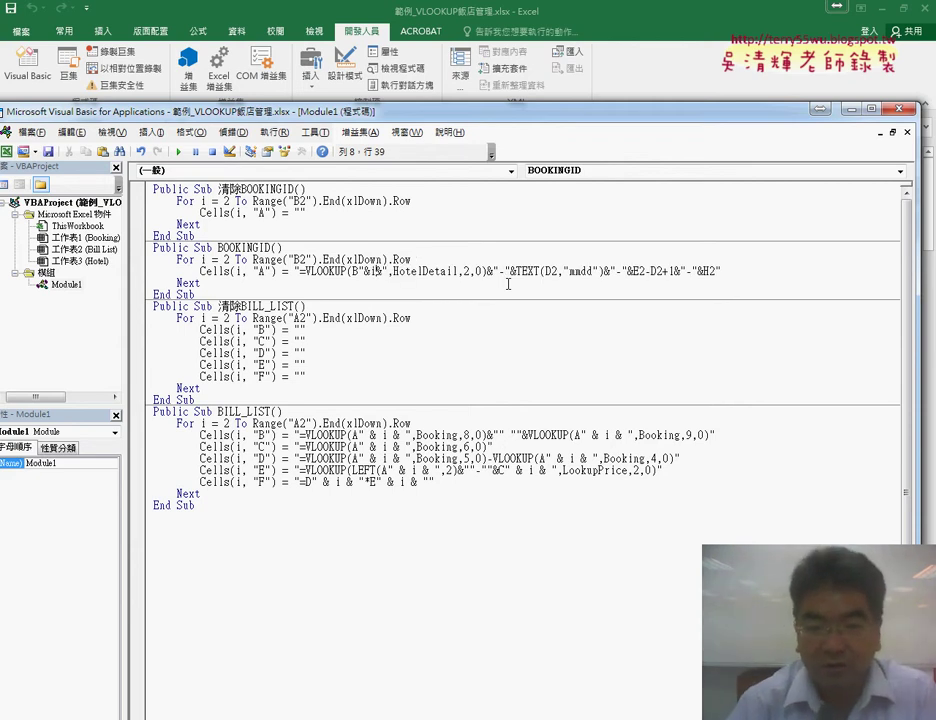
key(Left)
key(Left)
key(Delete)
key(Delete)
key(Delete)
text(& i &)
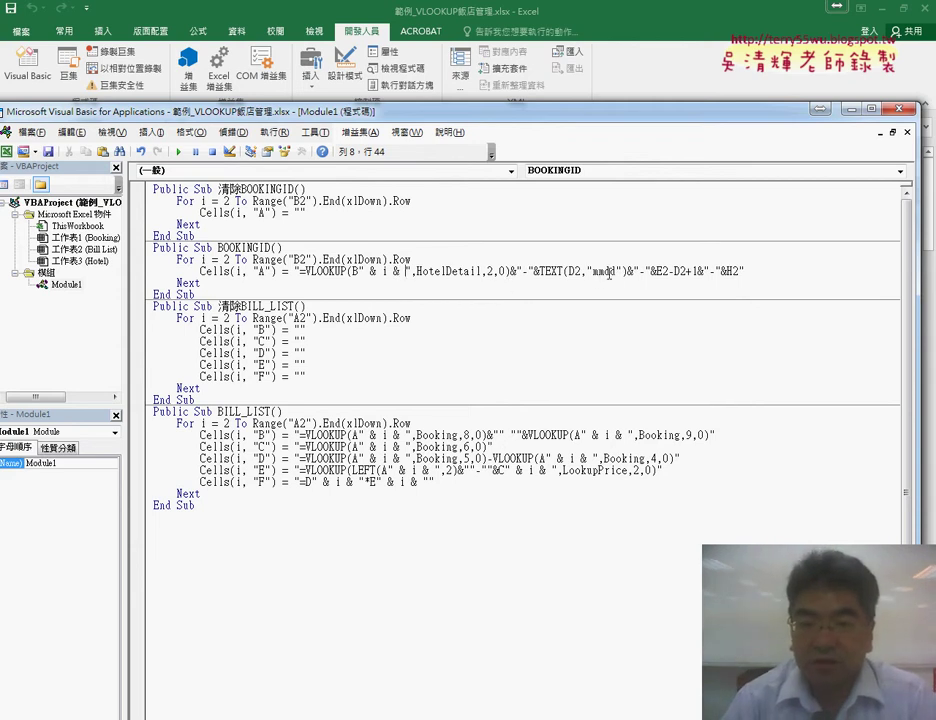
drag(358, 270, 410, 271)
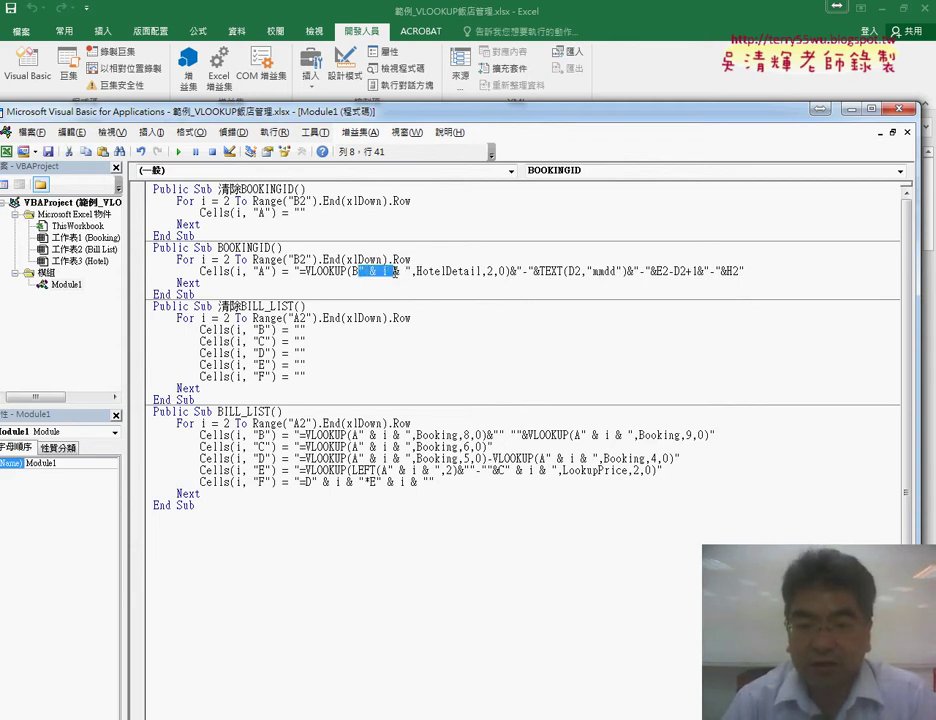
right_click(372, 278)
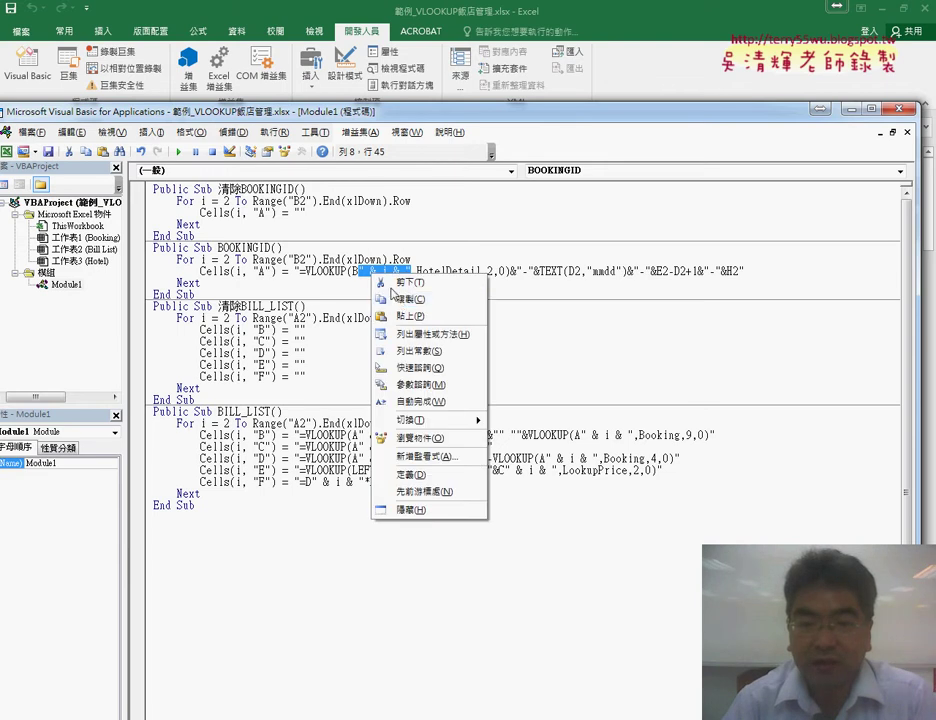
click(391, 299)
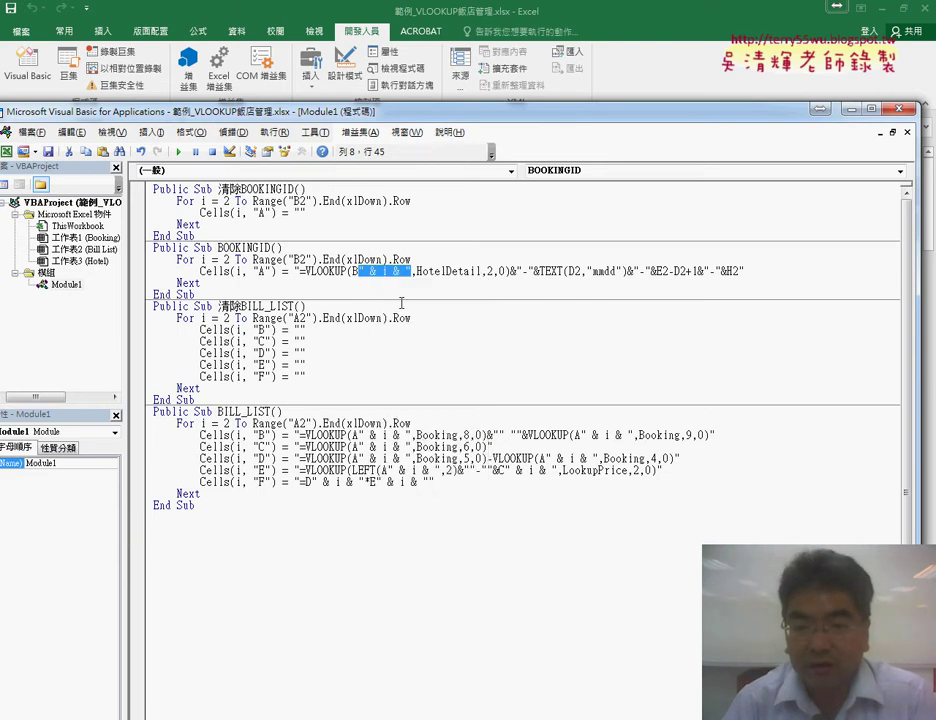
double_click(490, 271)
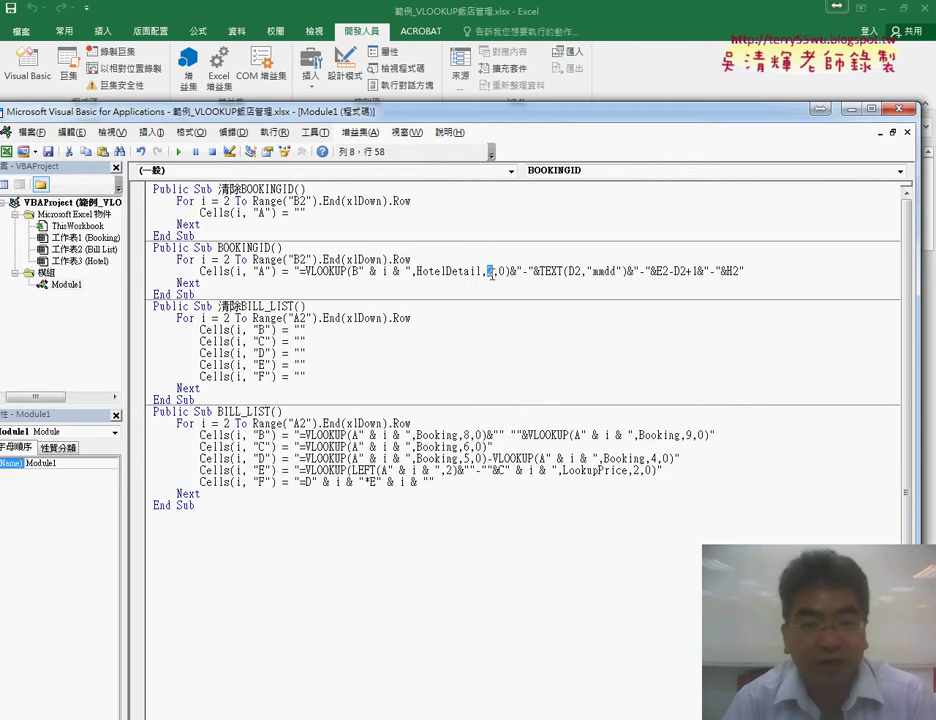
Replace the row numbers in D2, E2 and -D2+1 with the row variable i
drag(575, 272, 580, 272)
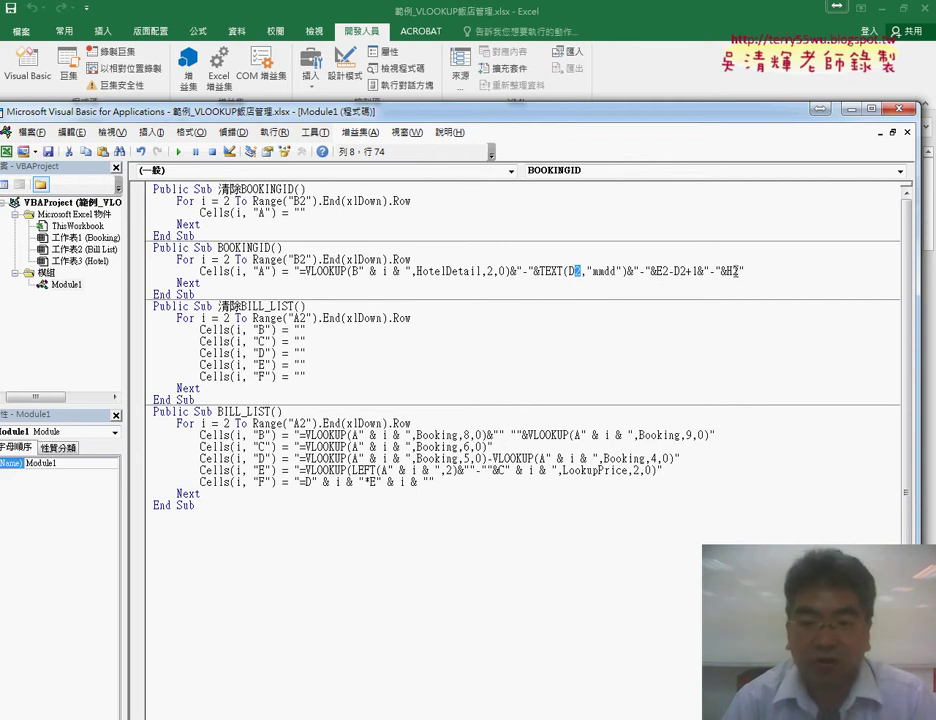
right_click(577, 276)
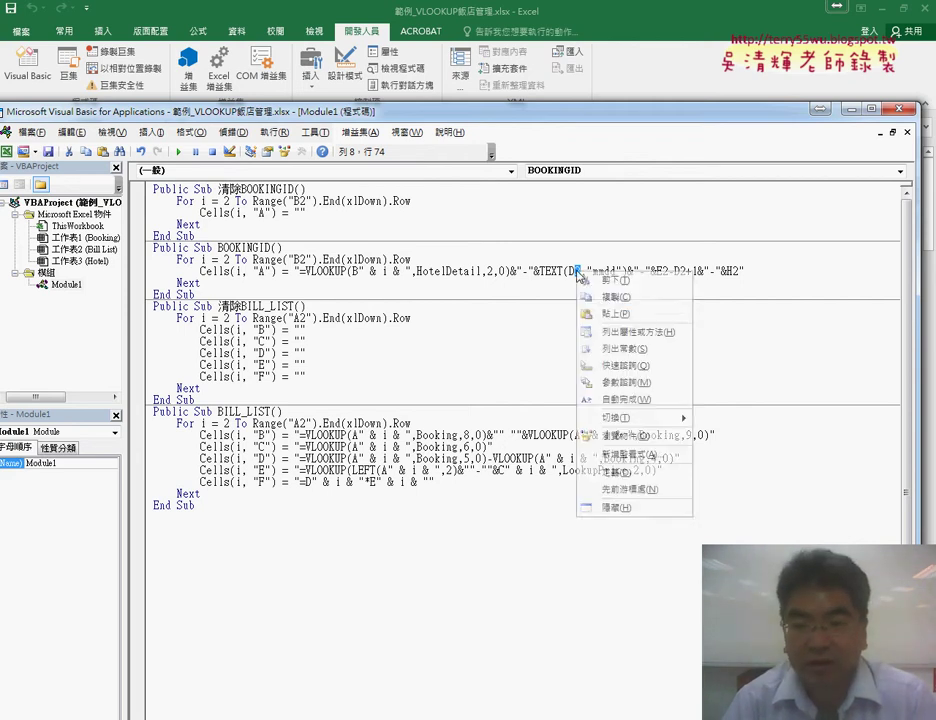
click(614, 315)
drag(715, 270, 708, 270)
right_click(713, 275)
click(750, 313)
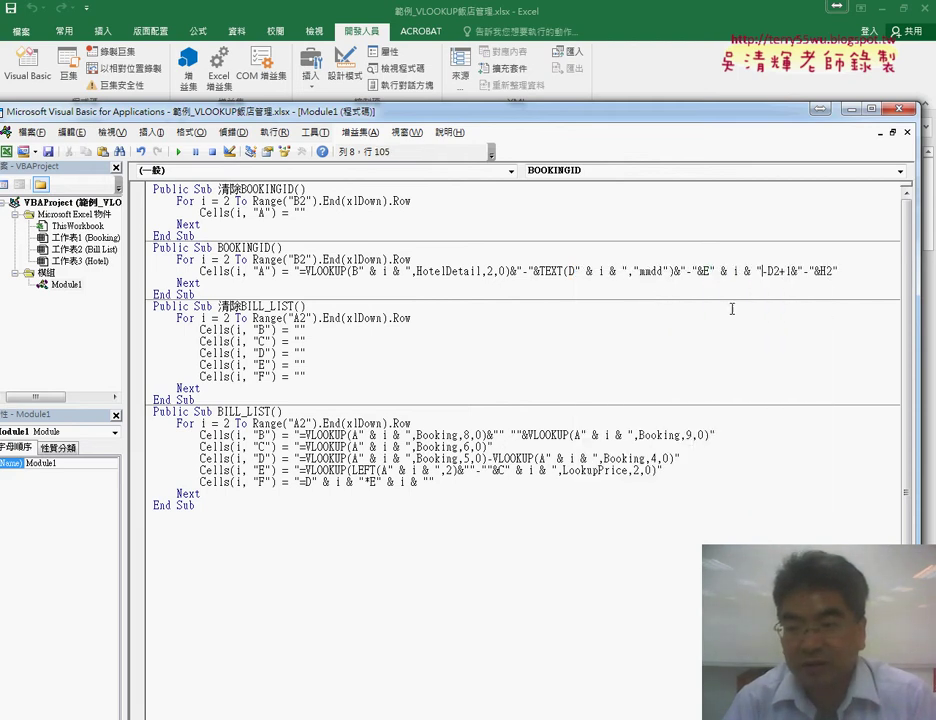
drag(779, 270, 773, 270)
right_click(777, 275)
click(800, 318)
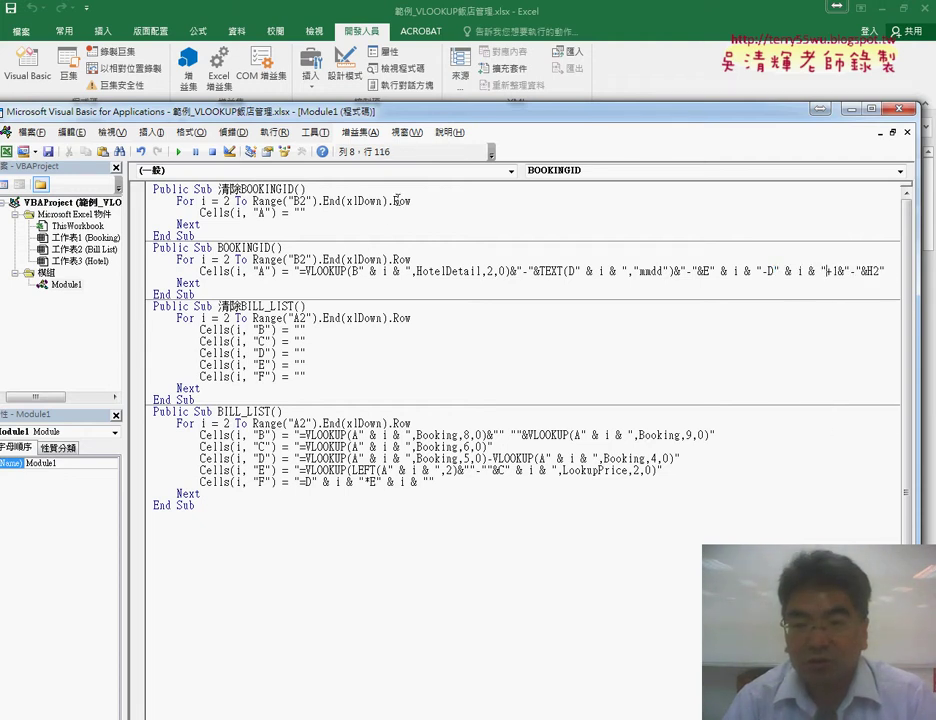
Make the H2 reference follow the row variable i as well
drag(560, 111, 414, 74)
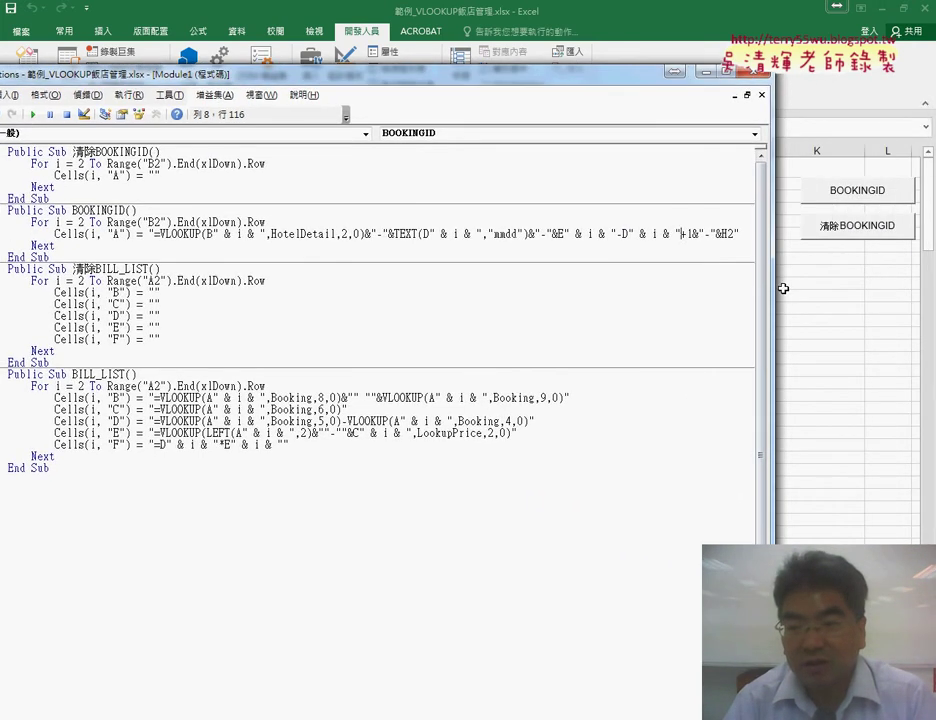
drag(773, 289, 789, 289)
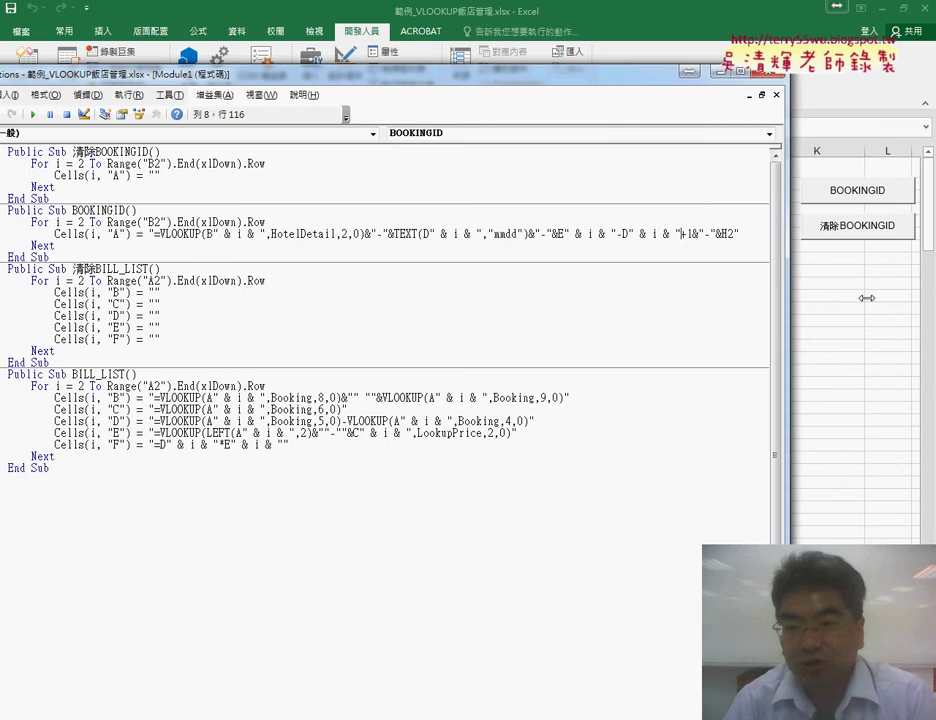
right_click(731, 238)
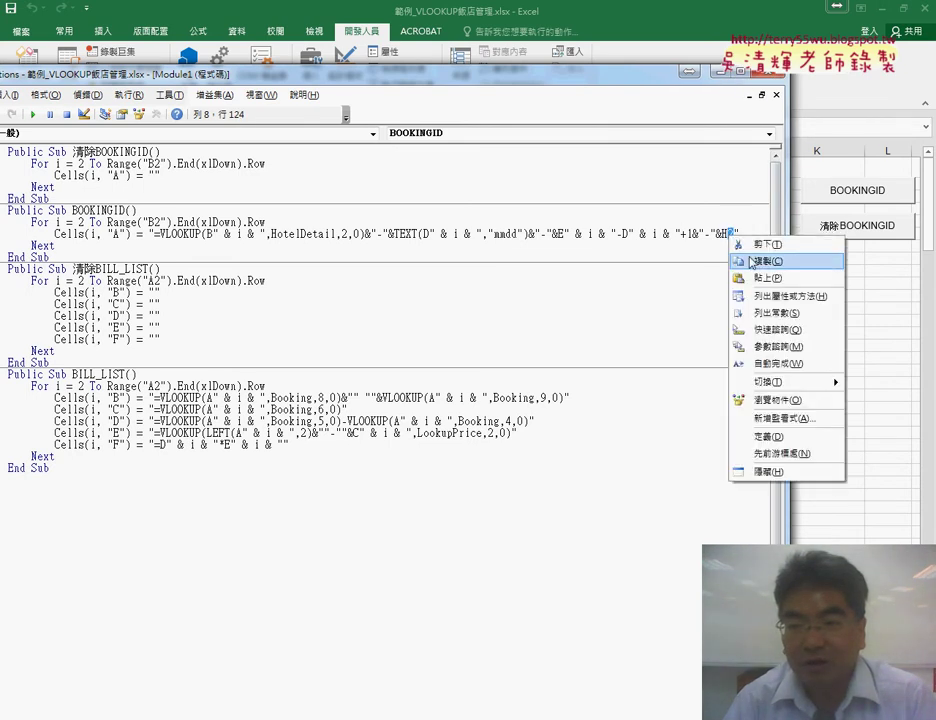
click(763, 279)
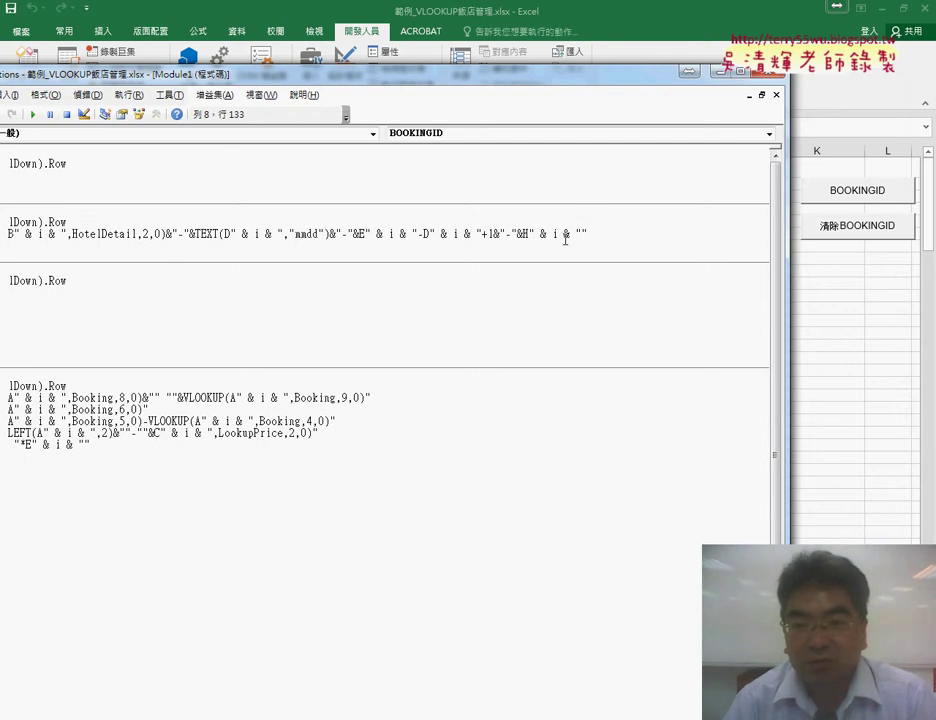
Delete and restore the trailing & i & "", then move the code aside to show the Booking sheet
drag(557, 234, 593, 234)
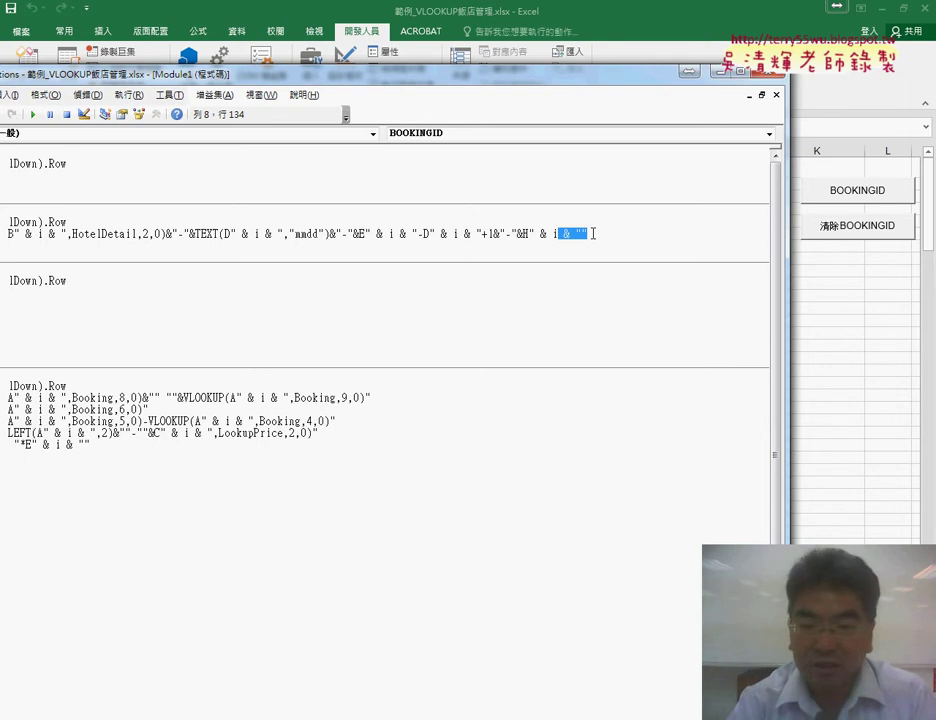
key(Delete)
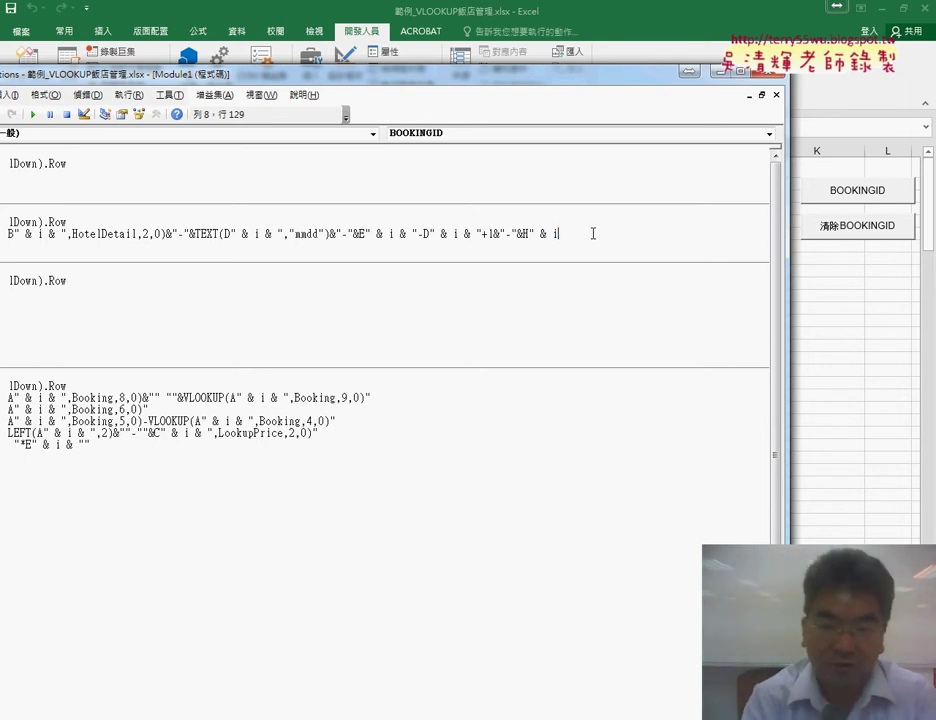
key(ctrl+z)
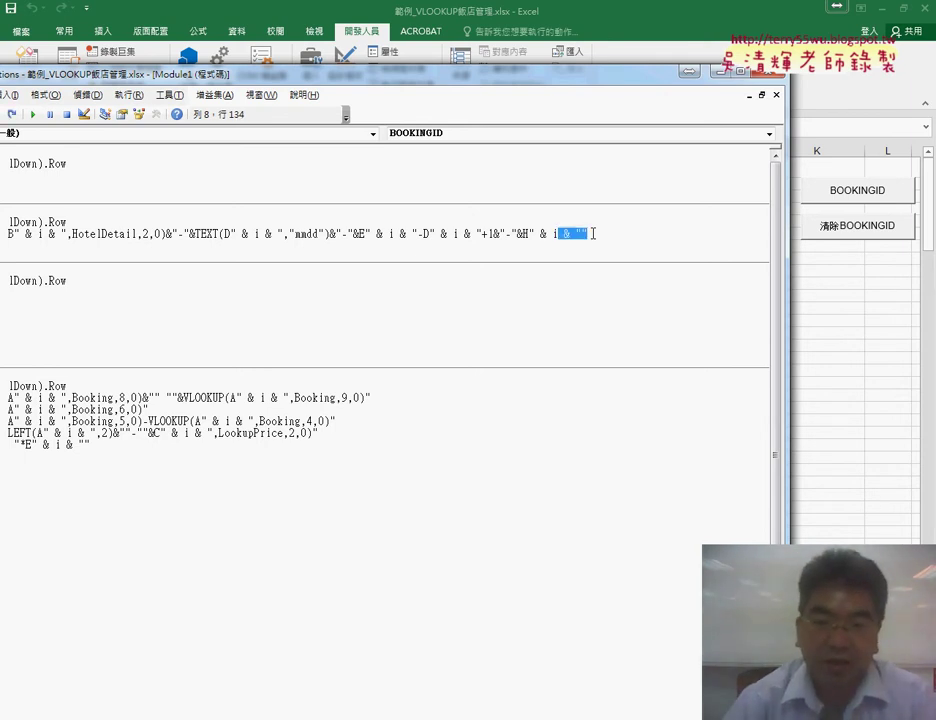
drag(451, 87, 821, 83)
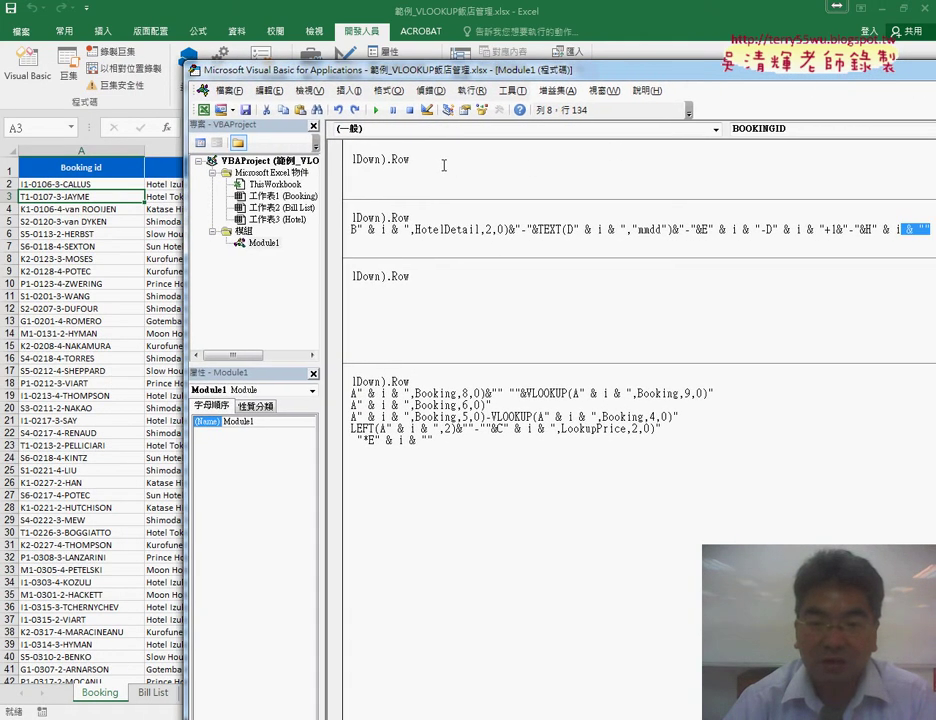
Try running BOOKINGID and dismiss the resulting compile error
click(440, 172)
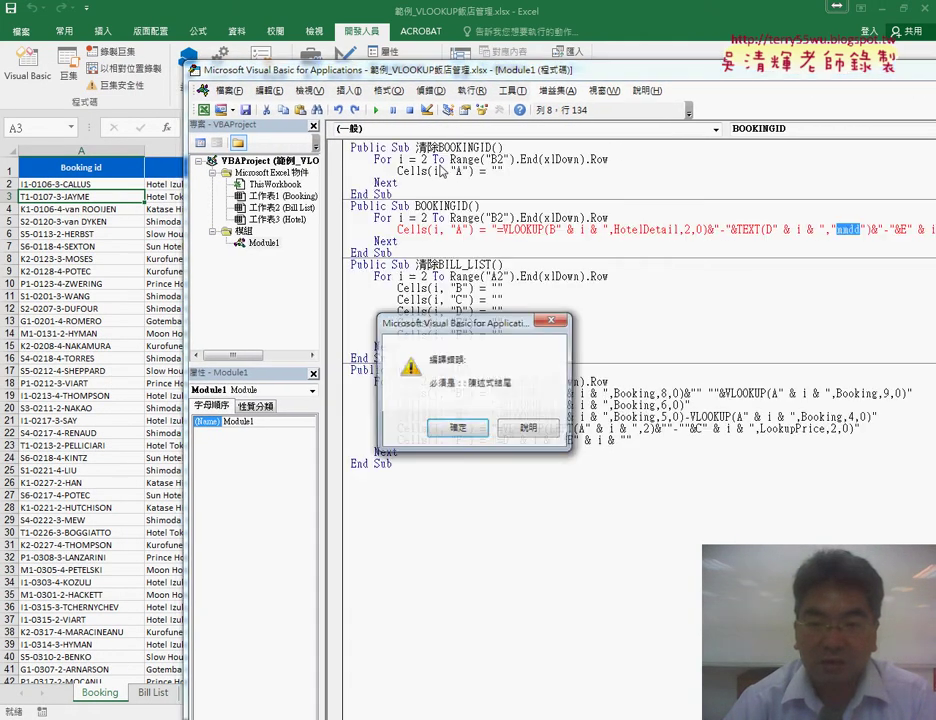
click(458, 428)
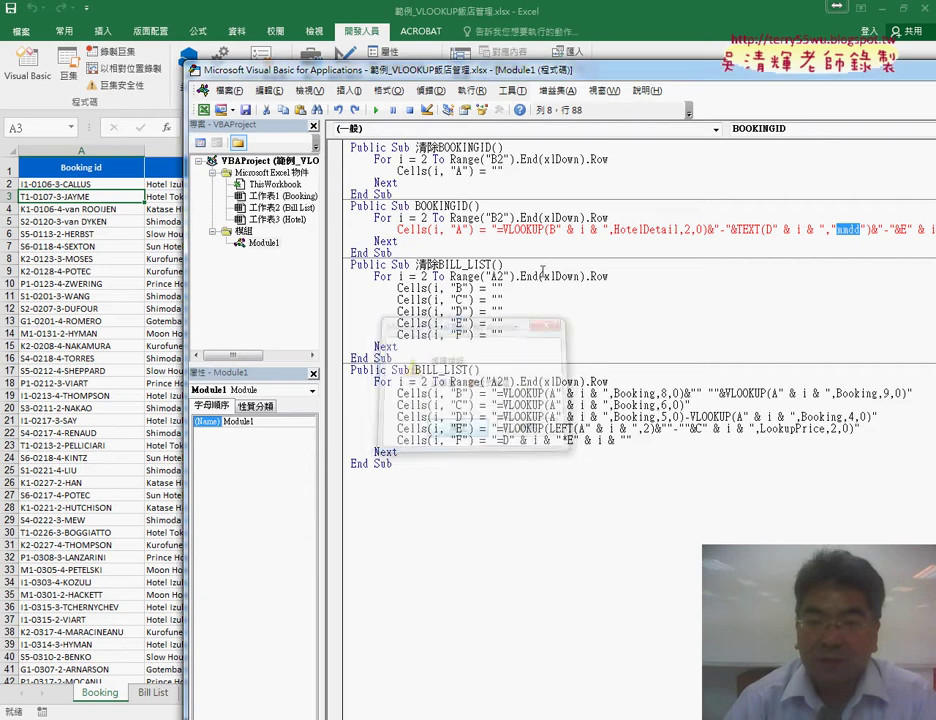
drag(543, 76, 278, 76)
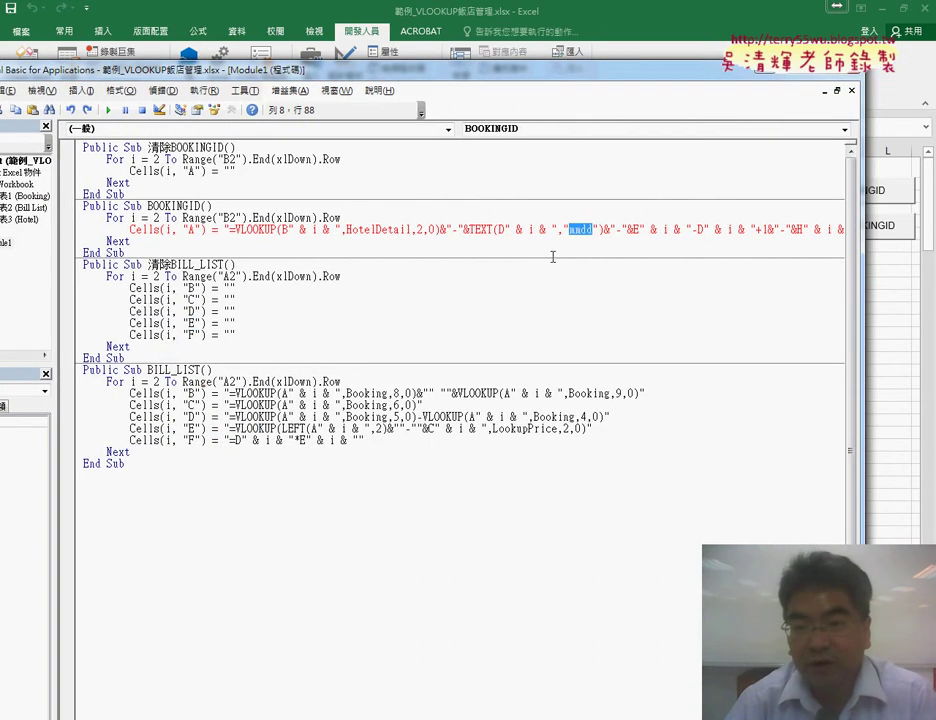
Double the quotes around mmdd so TEXT's format reads ""mmdd""
click(564, 228)
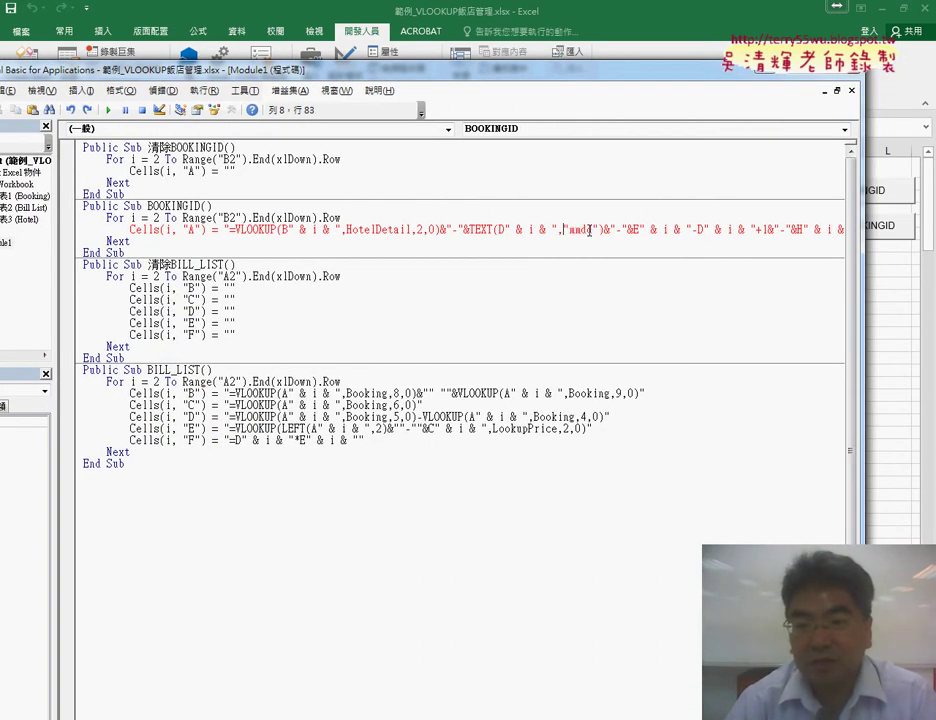
text(")
key(Delete)
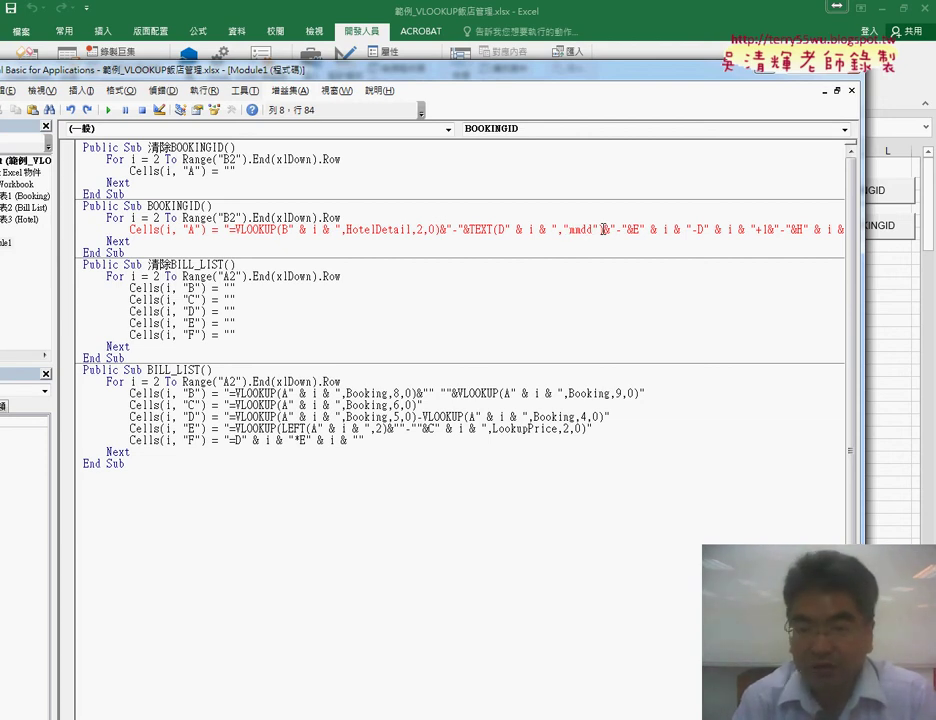
text(")
click(600, 229)
text(")
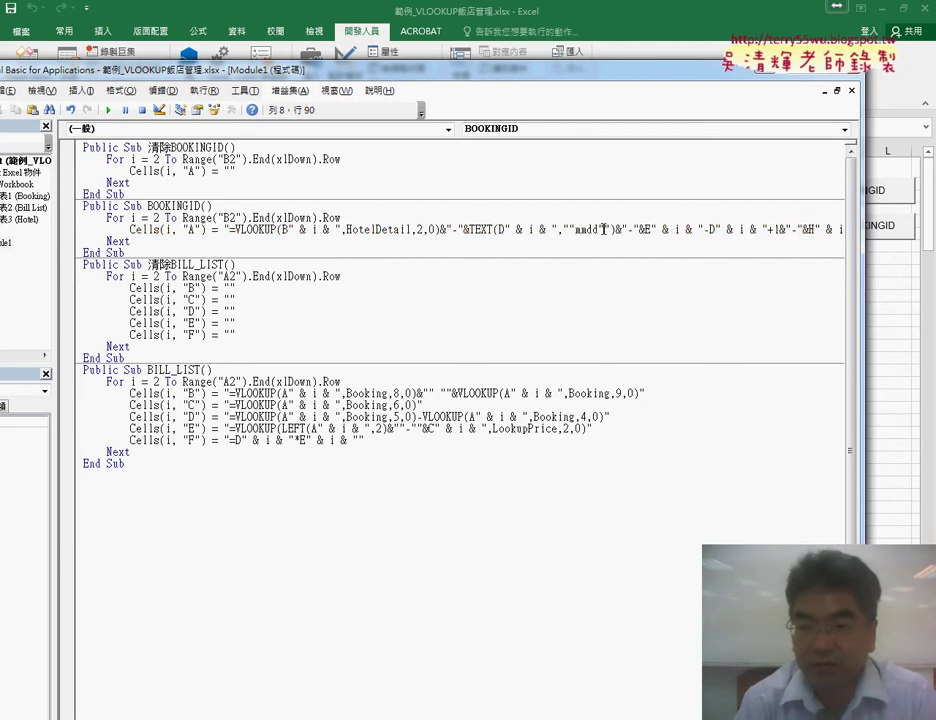
Run 清除BOOKINGID to clear the Booking id column
click(510, 336)
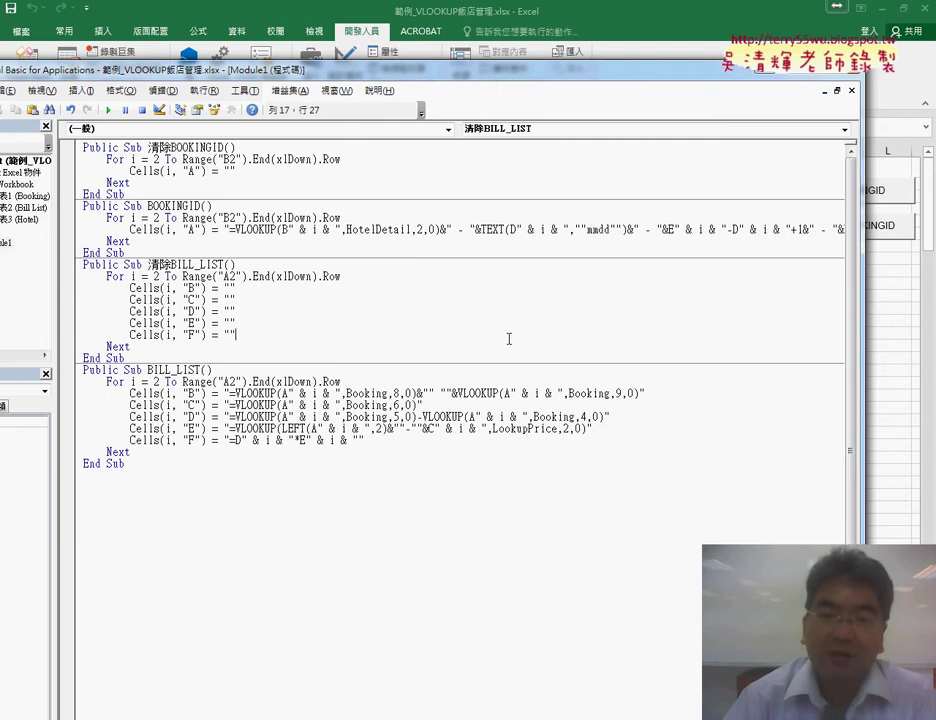
drag(385, 75, 675, 62)
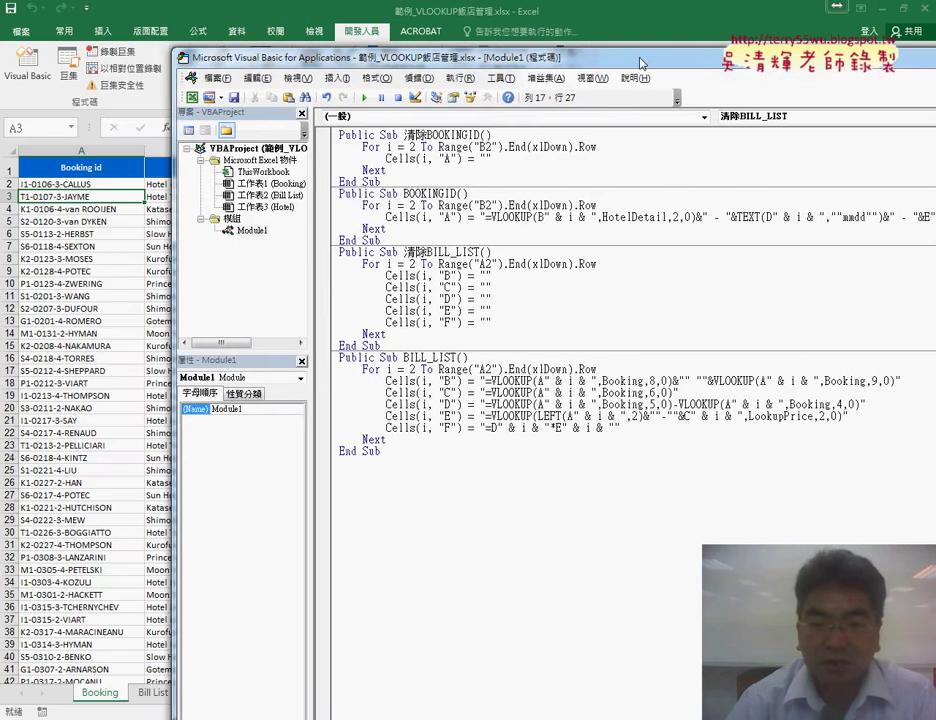
click(489, 158)
click(380, 97)
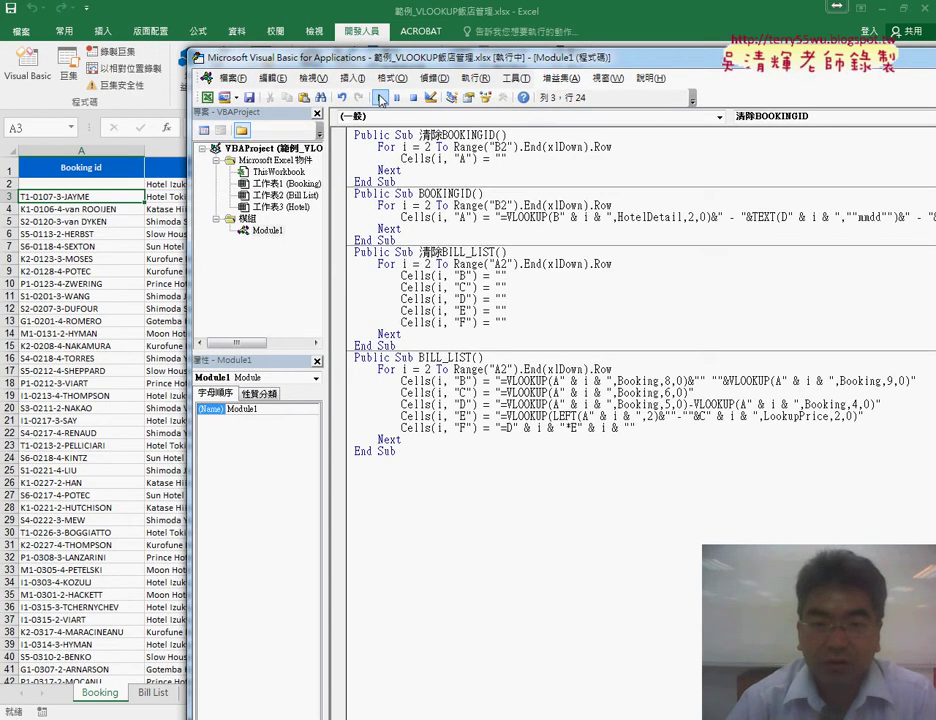
Run BOOKINGID and enter debugging on its run-time error 13 type mismatch
click(431, 217)
click(381, 97)
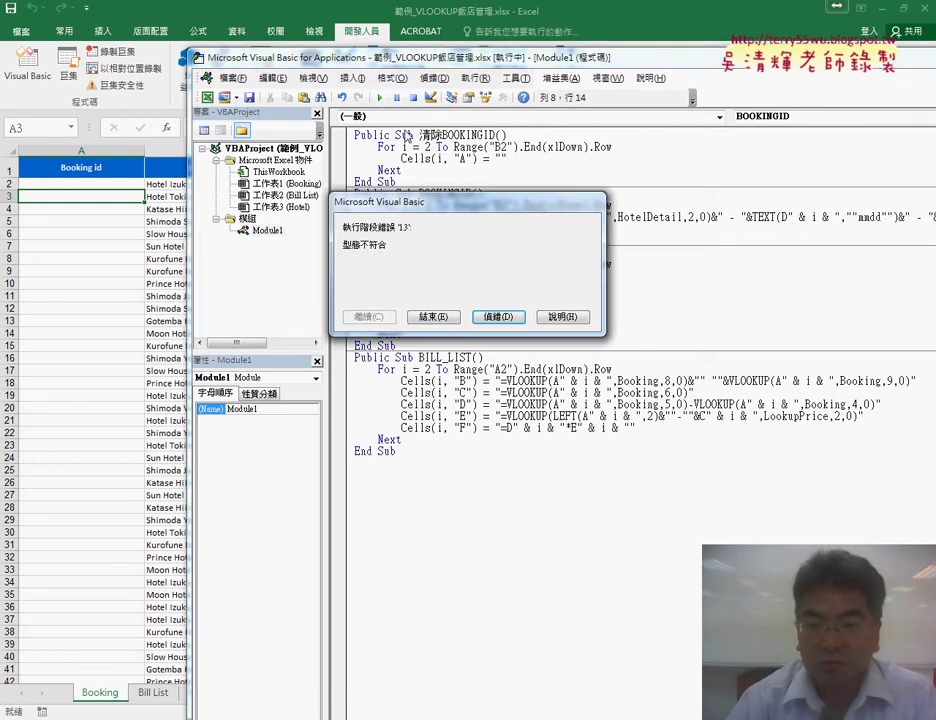
click(500, 316)
drag(600, 57, 264, 50)
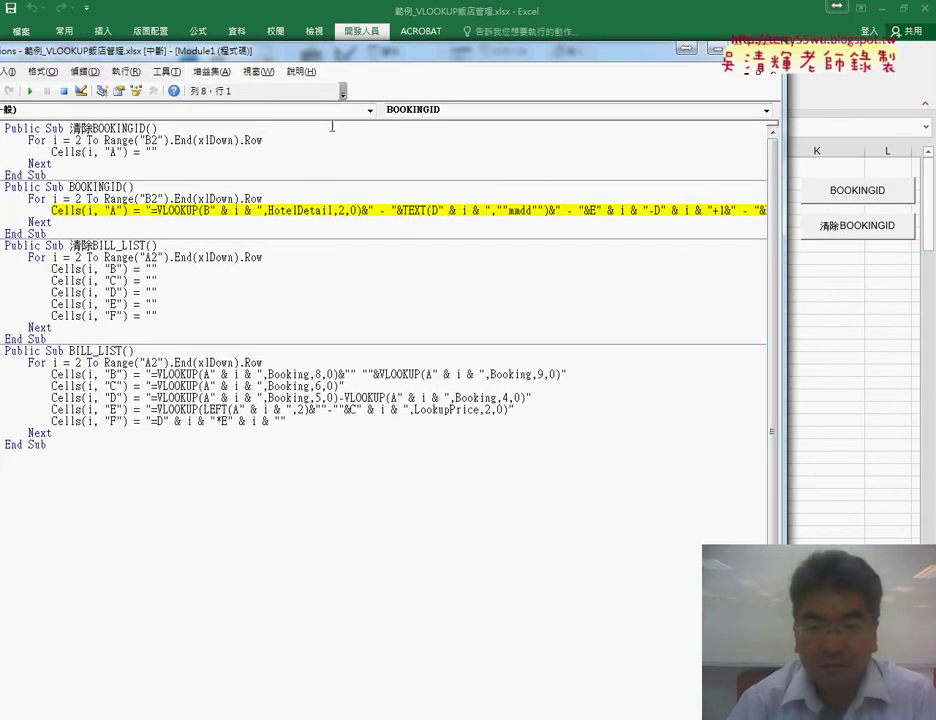
Undo the failing line back to the B2 formula, then remove the formula, leaving Cells(i, "A") = ""
drag(345, 56, 350, 34)
click(335, 190)
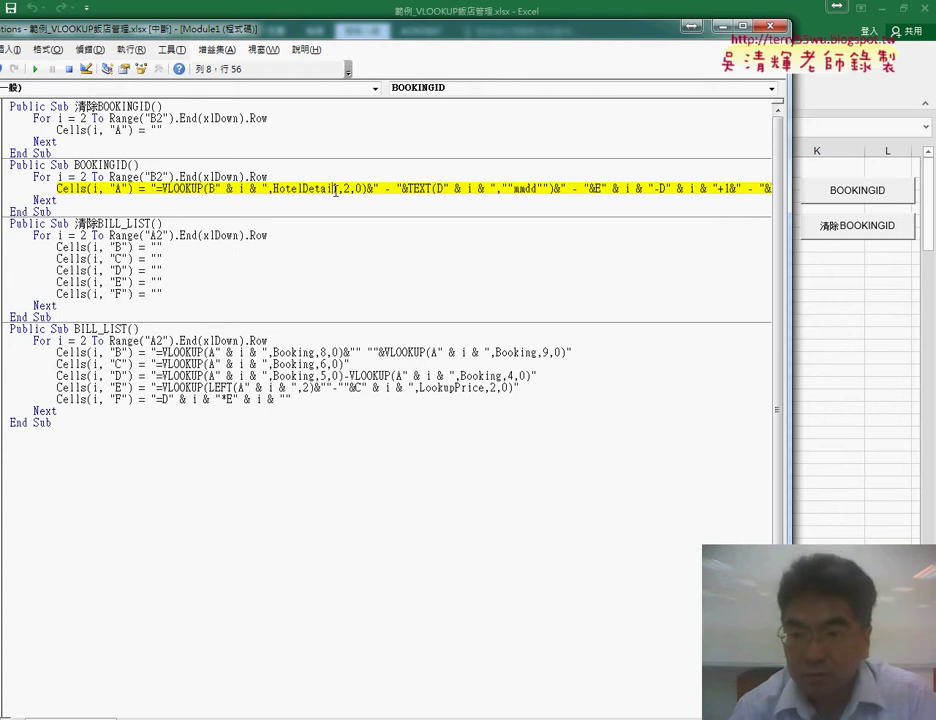
key(End)
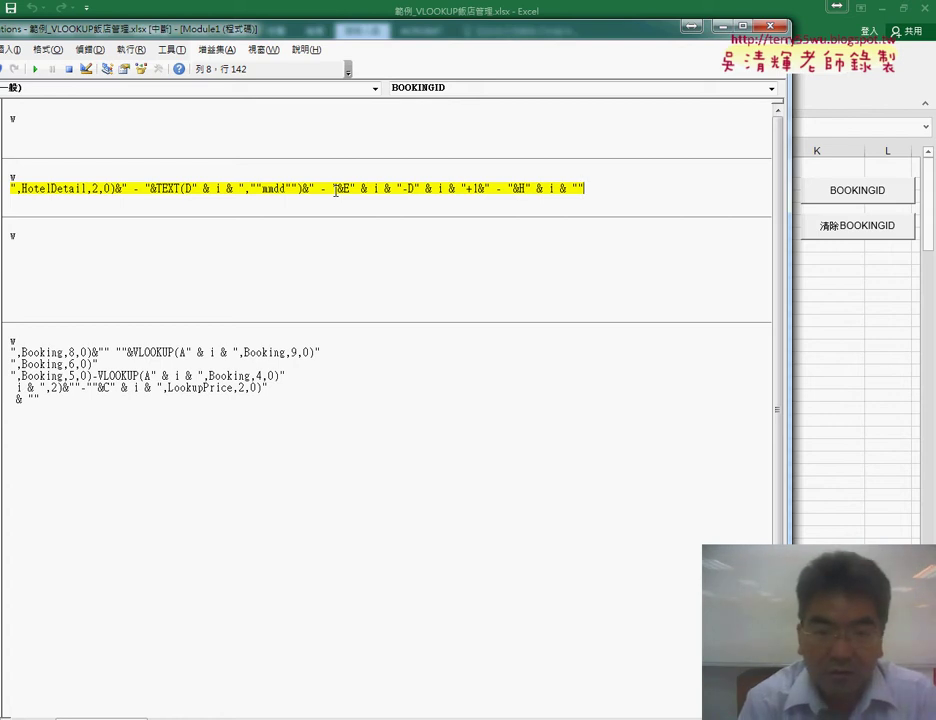
key(ctrl+z)
key(ctrl+z)
key(ctrl+z)
key(ctrl+z)
key(ctrl+z)
key(ctrl+z)
key(BackSpace)
key(BackSpace)
key(BackSpace)
key(BackSpace)
key(BackSpace)
key(BackSpace)
key(ctrl+z)
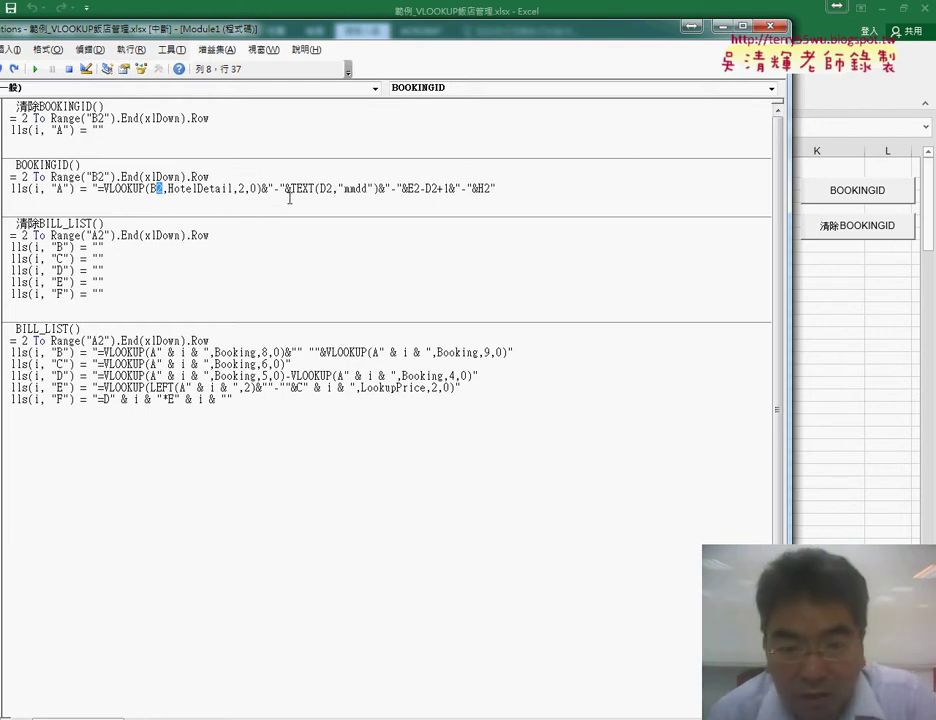
drag(97, 188, 489, 194)
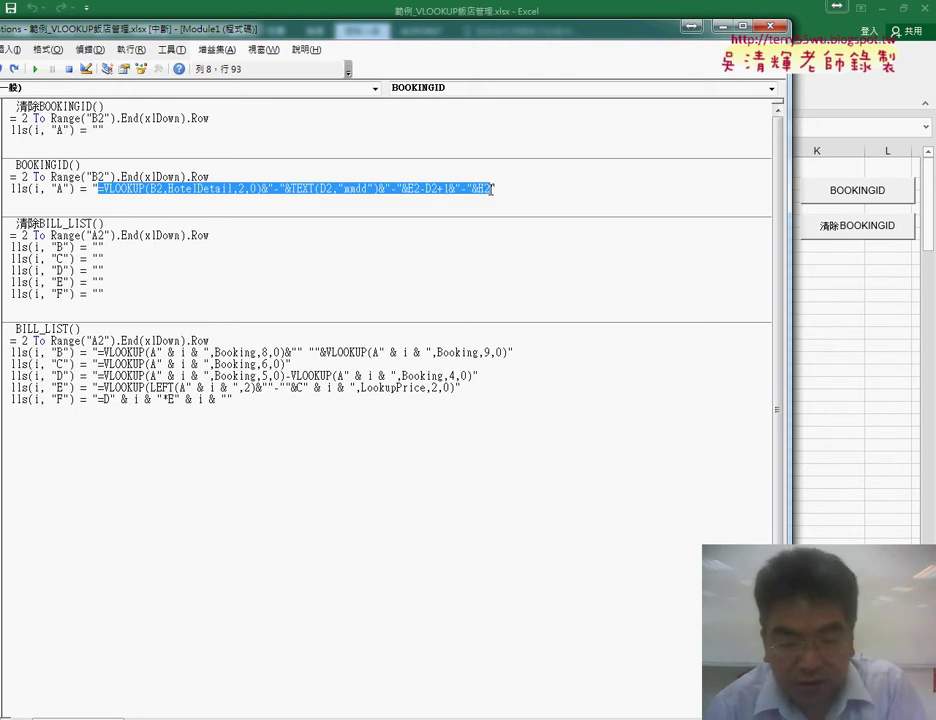
key(Delete)
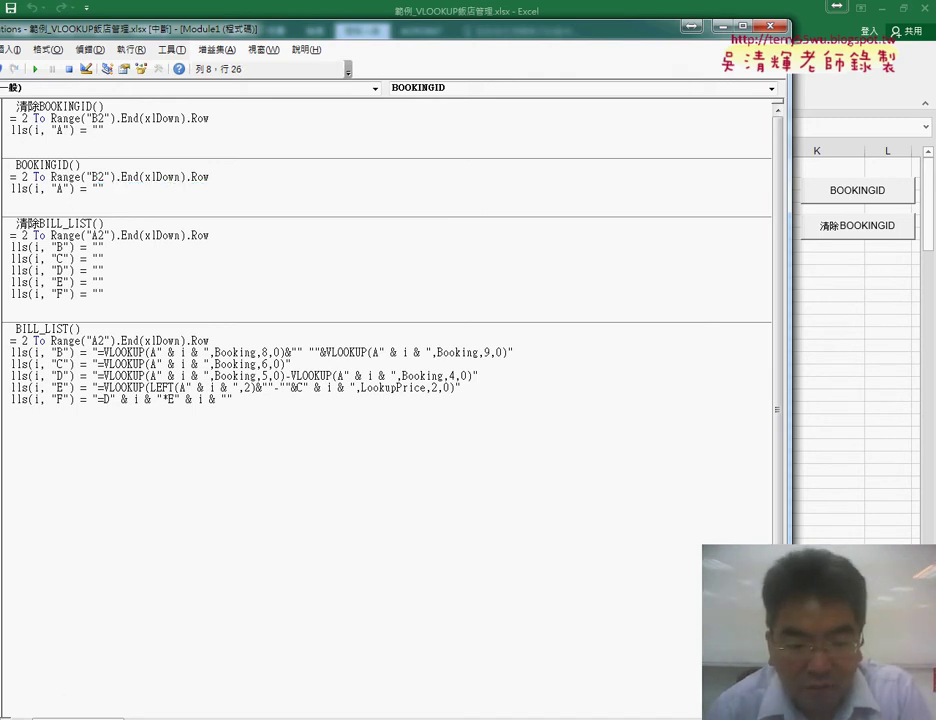
Launch Notepad from Accessories and paste the booking-id formula into it
click(53, 716)
click(74, 650)
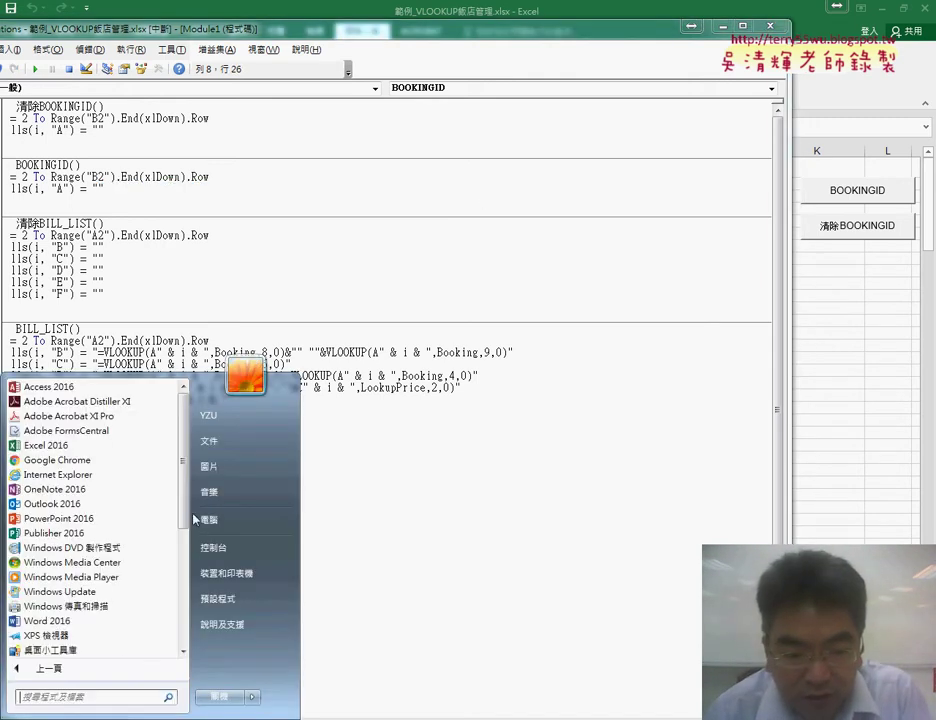
scroll(90, 590, down, 5)
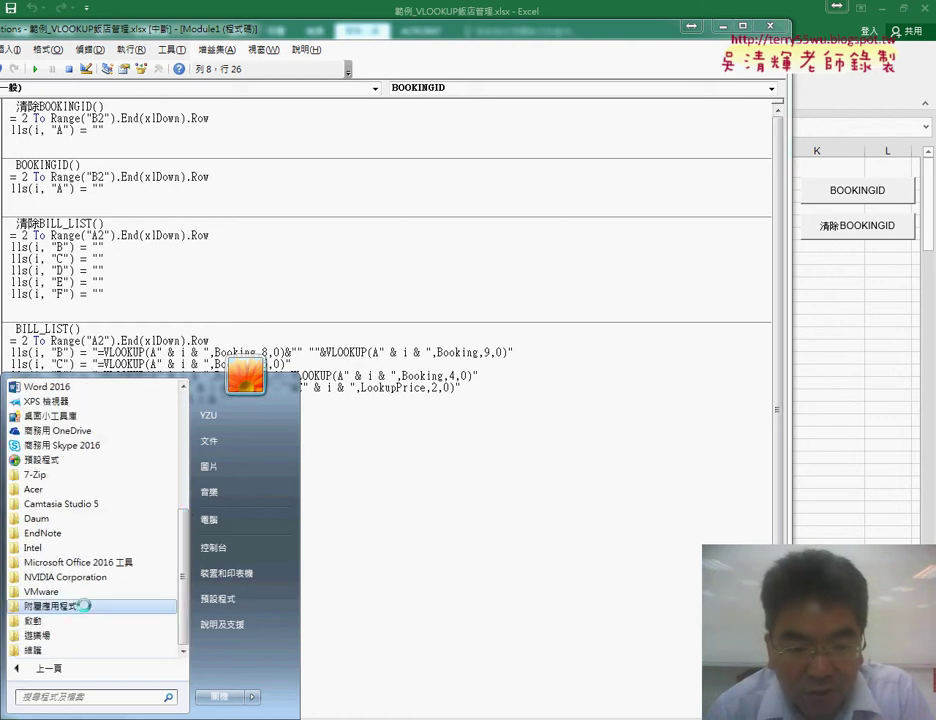
click(85, 607)
click(98, 501)
text(=VLOOKUP(B2,HotelDetail,2,0)&"-"&TEXT(D2,"mmdd")&"-"&E2-D2+1&"-"&H2)
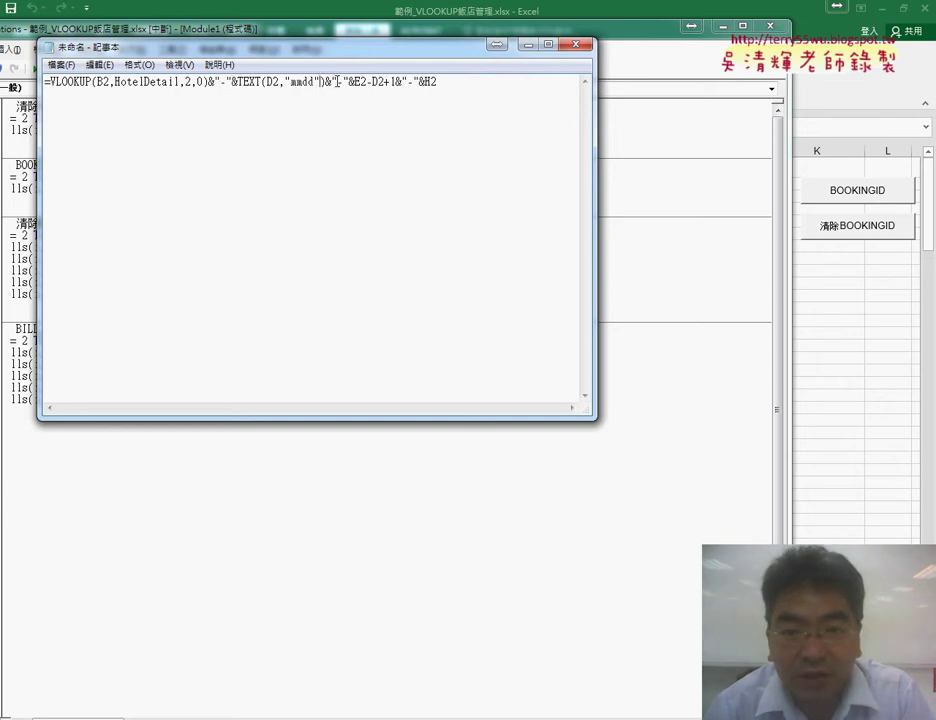
Replace every " with "" throughout, select the whole formula, and minimize Notepad
click(99, 65)
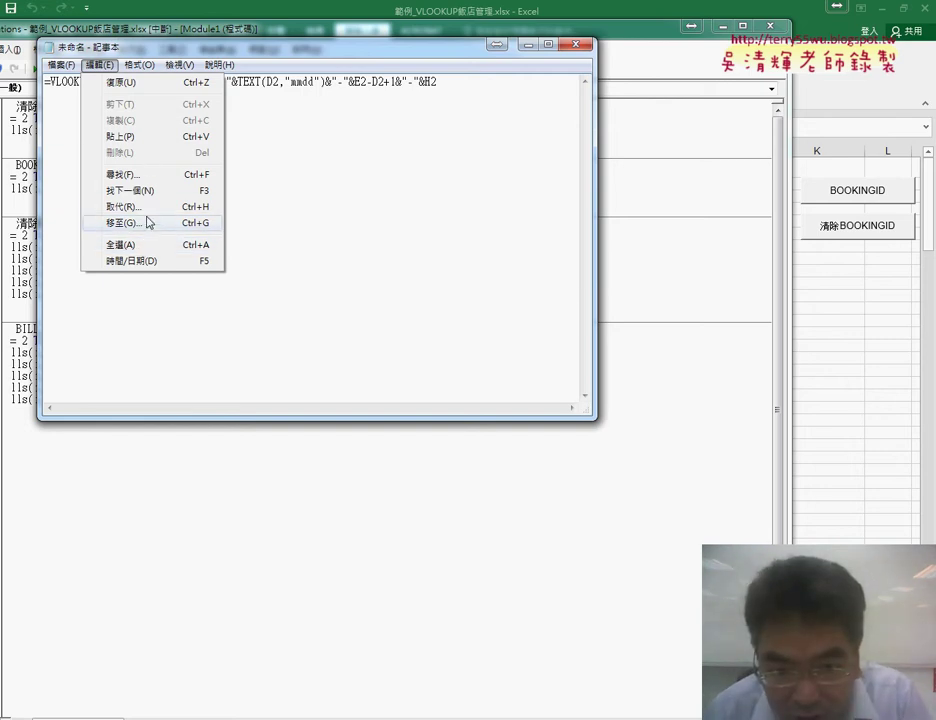
click(125, 207)
text(""")
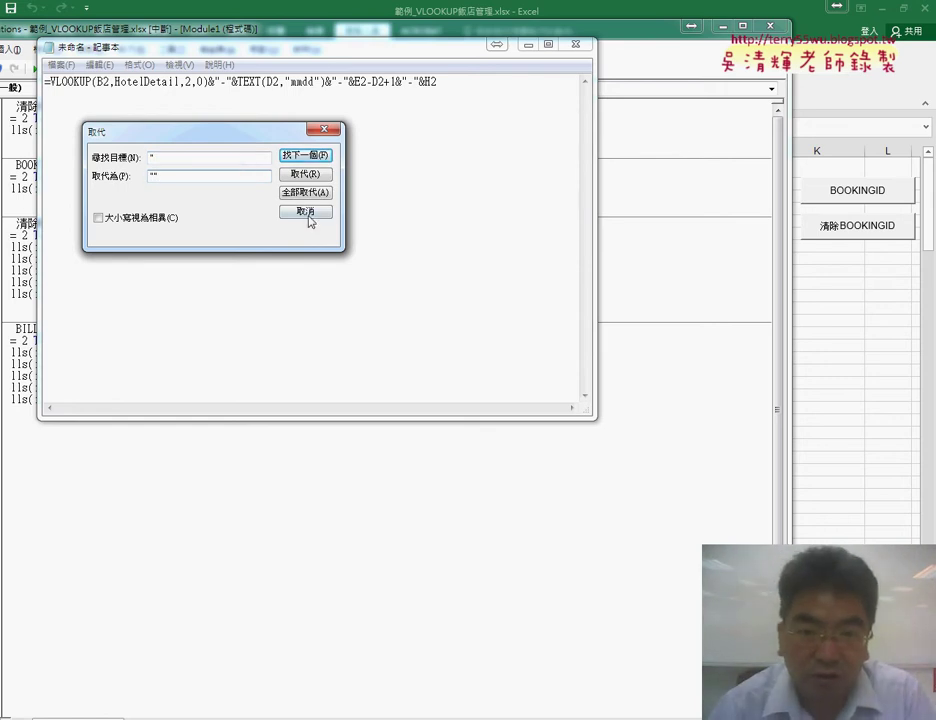
click(305, 192)
click(305, 211)
drag(485, 81, 220, 81)
key(ctrl+a)
key(ctrl+c)
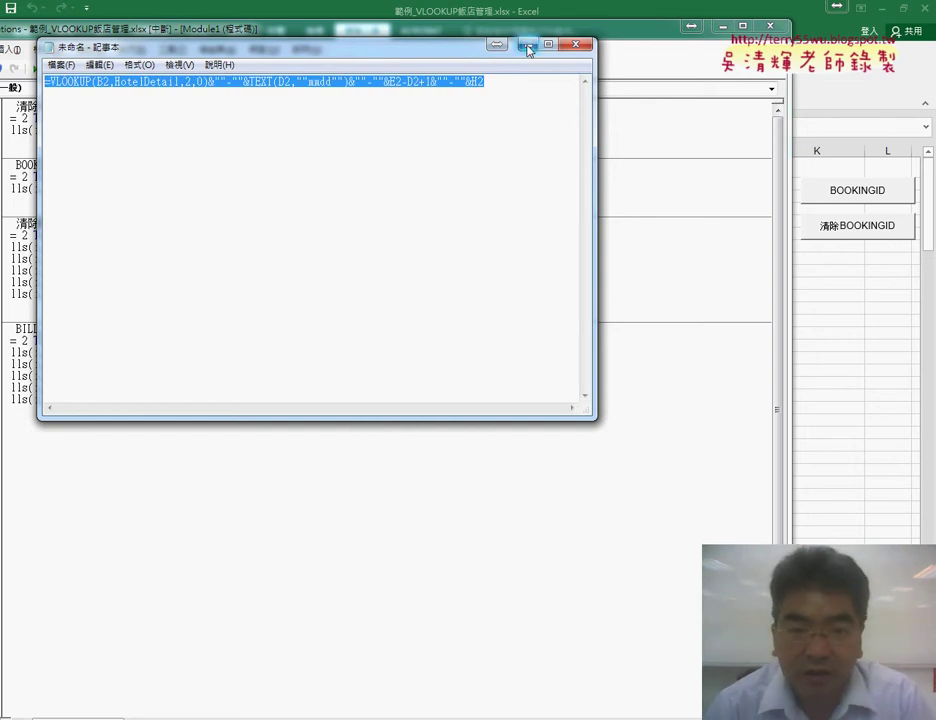
click(527, 46)
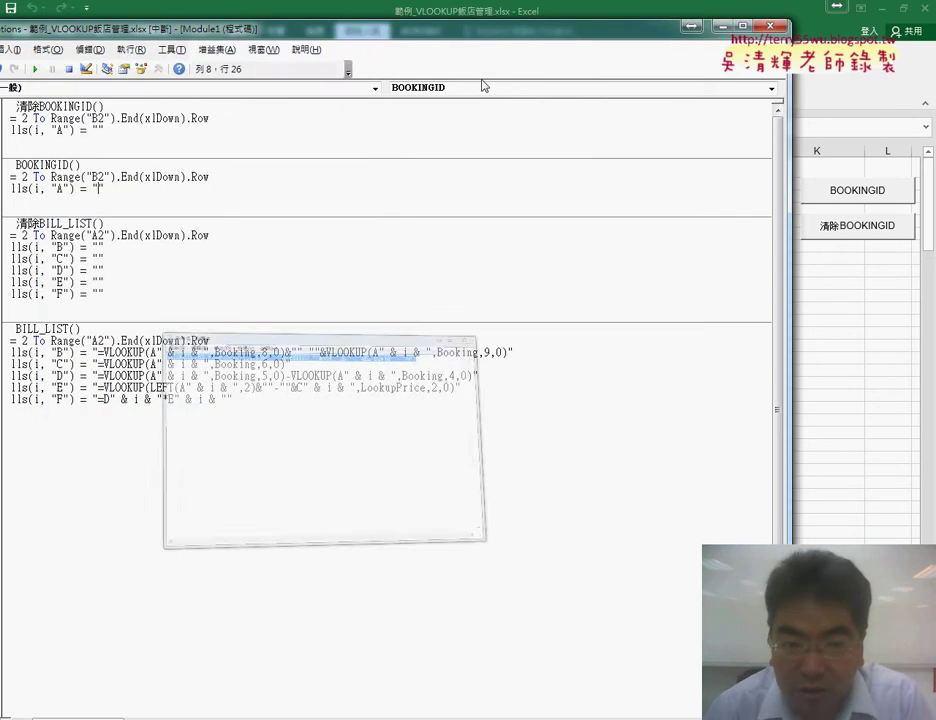
Paste the doubled-quote formula into the BOOKINGID line and change B2 to B" & i & "
key(ctrl+v)
double_click(157, 188)
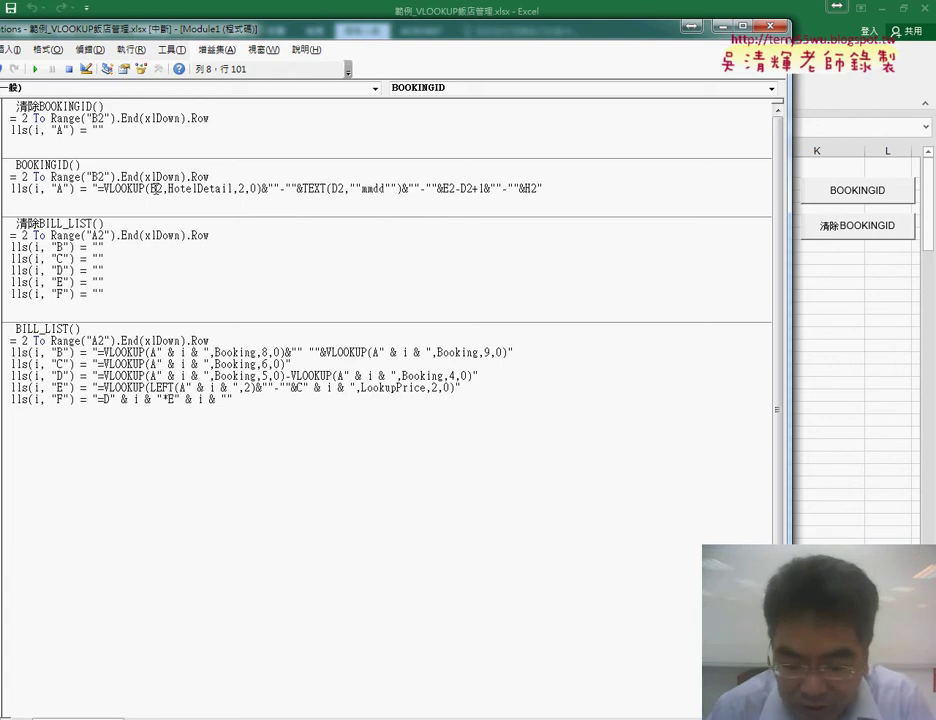
text("")
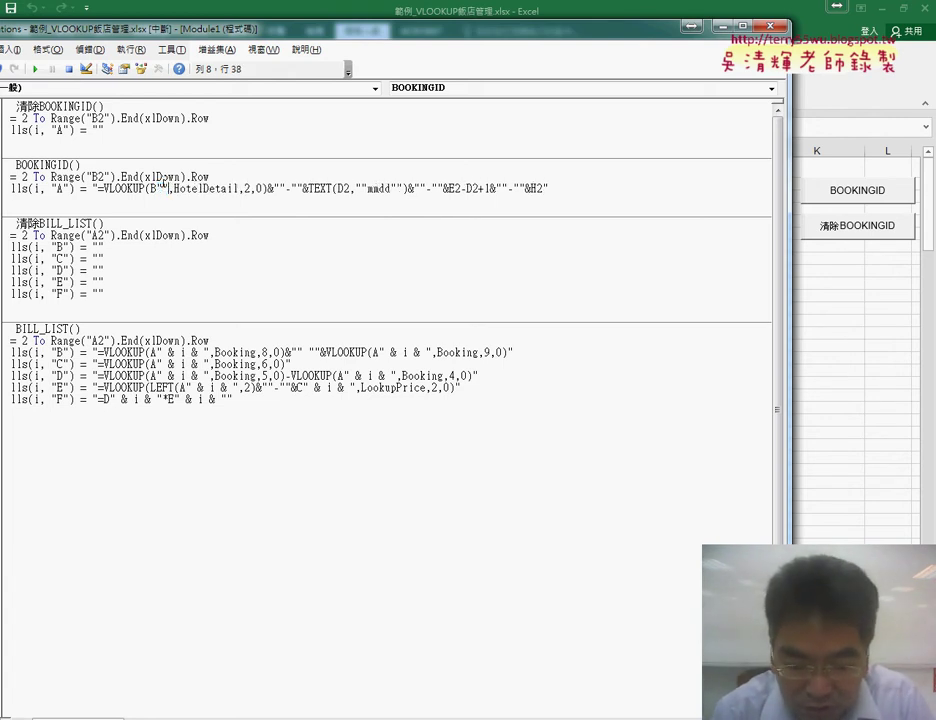
text(&i)
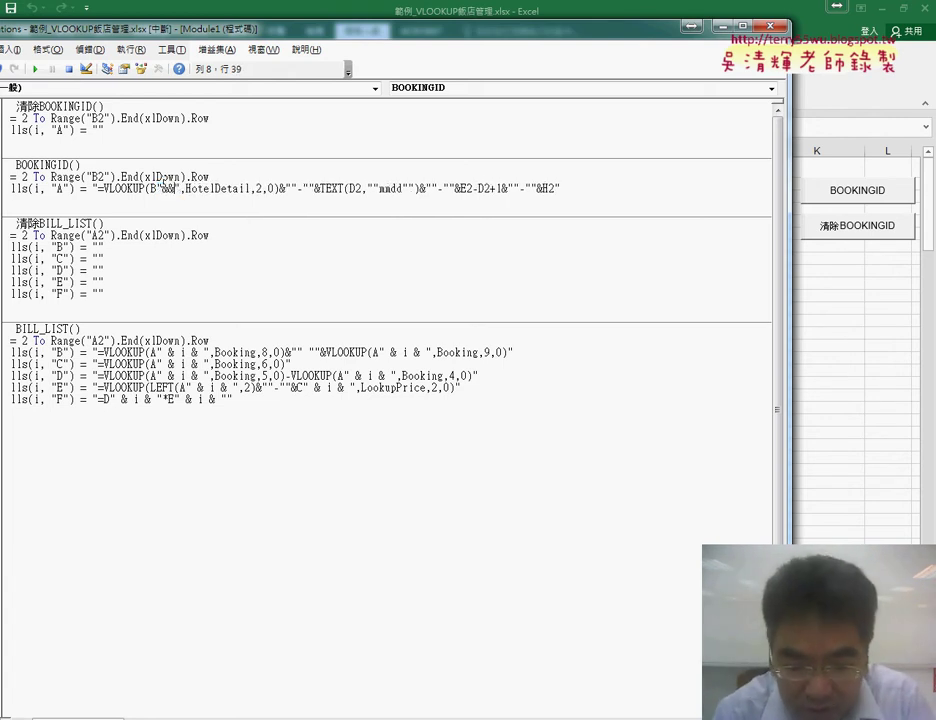
text(&)
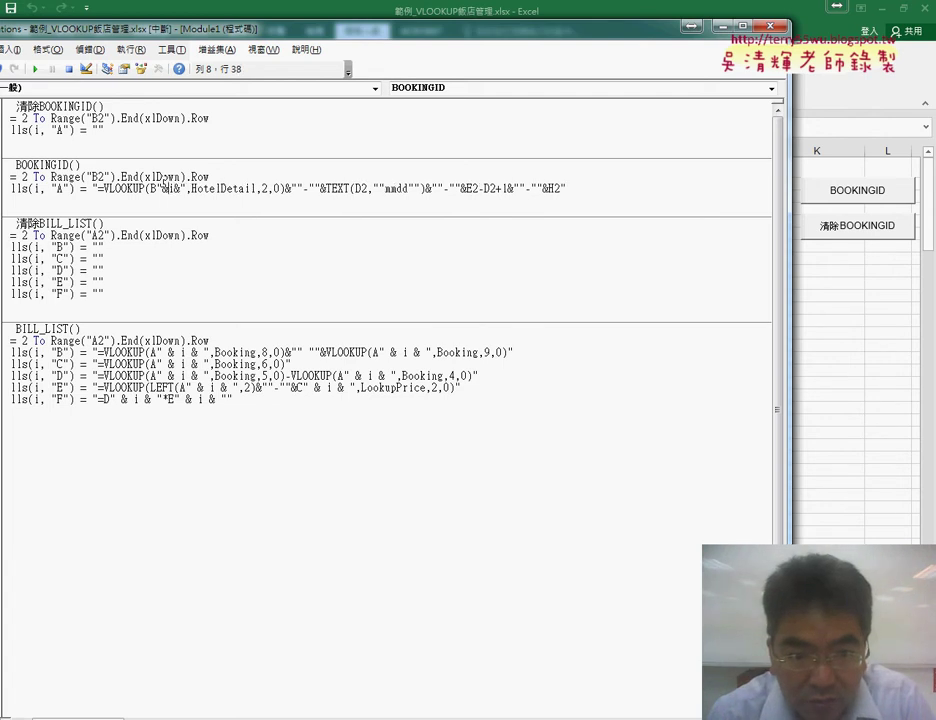
key(Left)
key(Left)
key(Left)
key(space)
key(Right)
key(space)
key(Right)
key(space)
key(Right)
key(space)
key(Right)
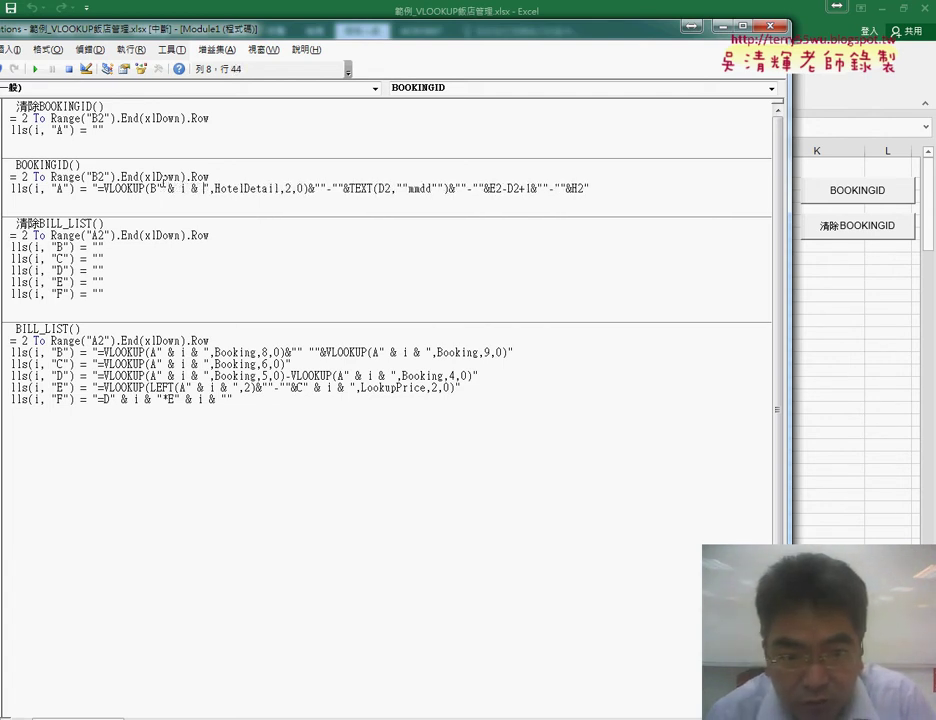
drag(153, 189, 210, 189)
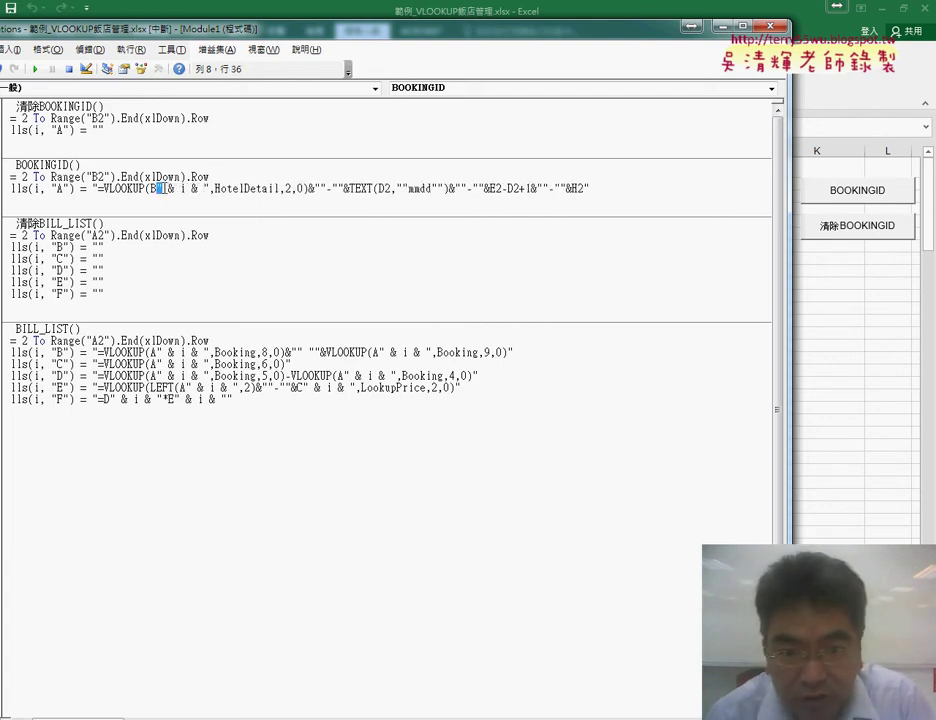
Replace the D2, E2 and H2 row numbers with the copied " & i & " piece
click(388, 190)
text(" & i & ")
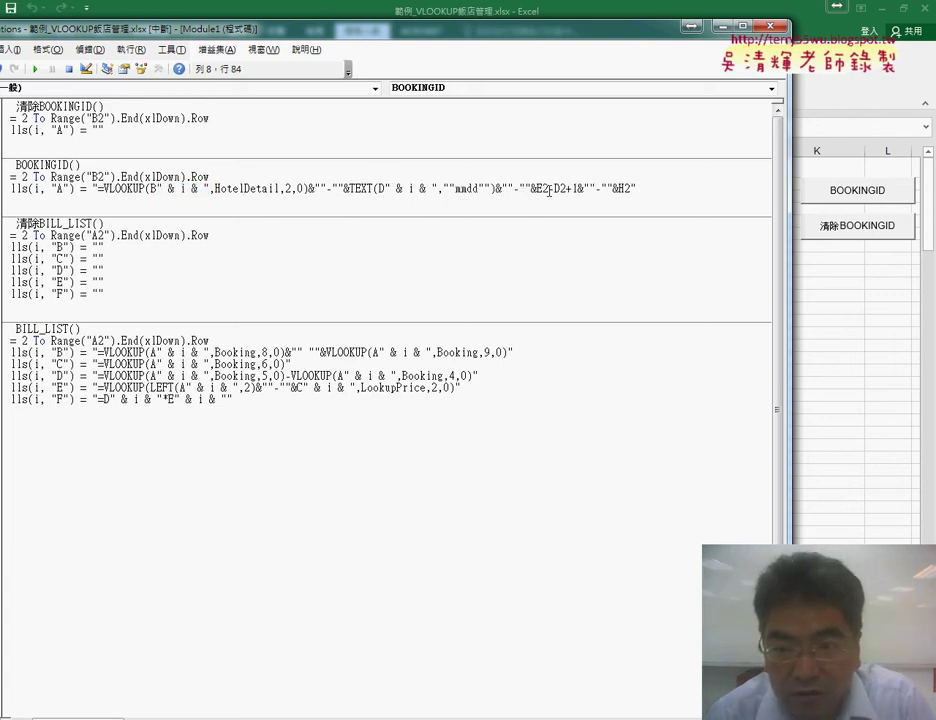
text(" & i & ")
drag(619, 190, 626, 190)
text(" & i & ")
drag(716, 190, 724, 190)
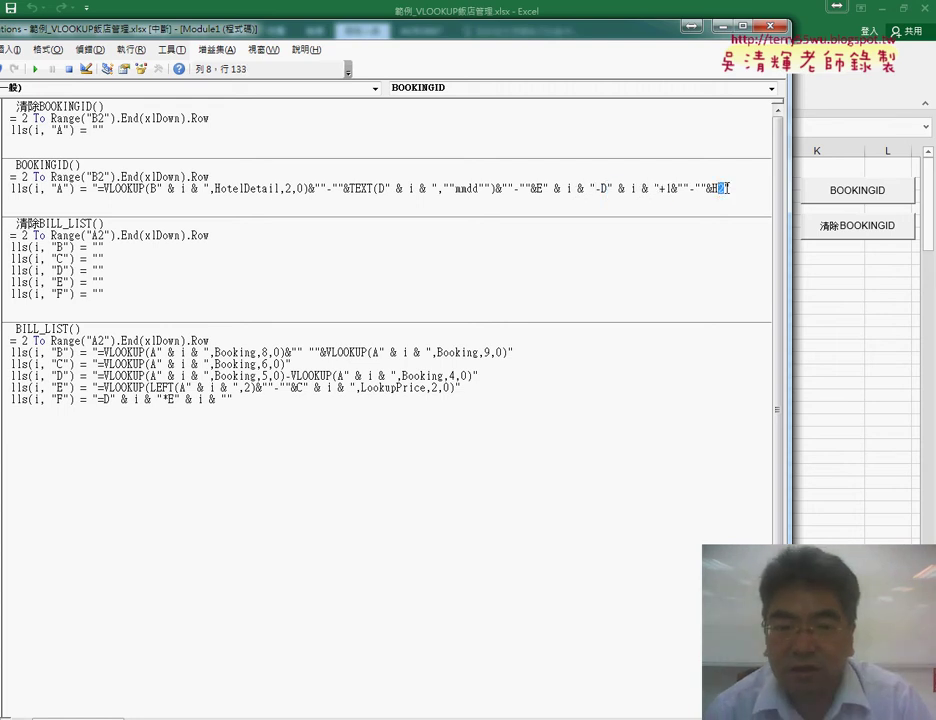
text(" & i & ")
Run BOOKINGID with F5 to fill the Booking id column, then view the Bill List sheet
key(F5)
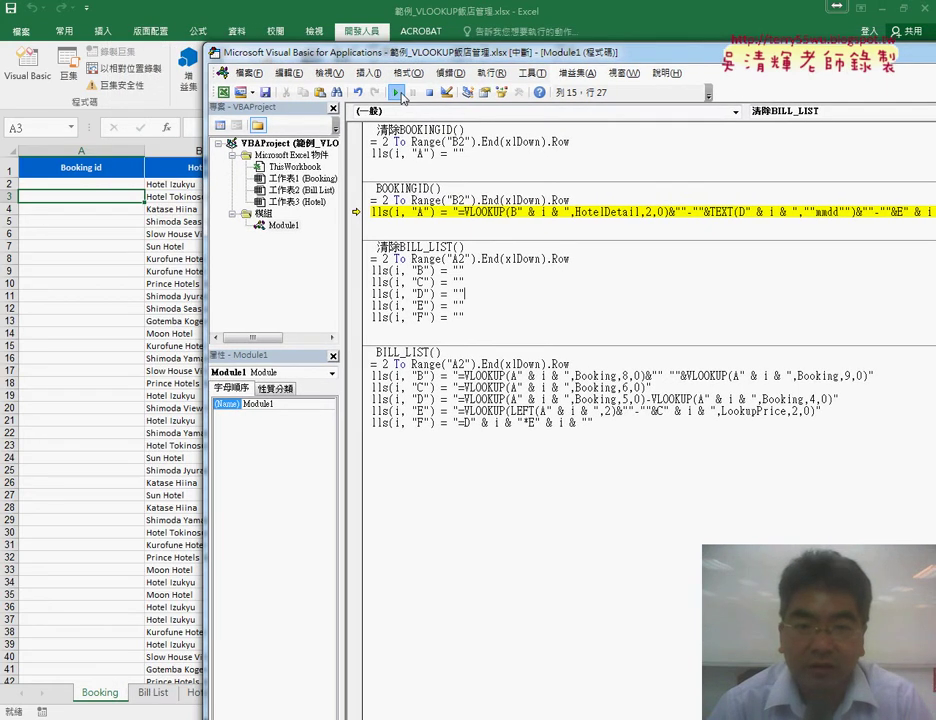
click(399, 92)
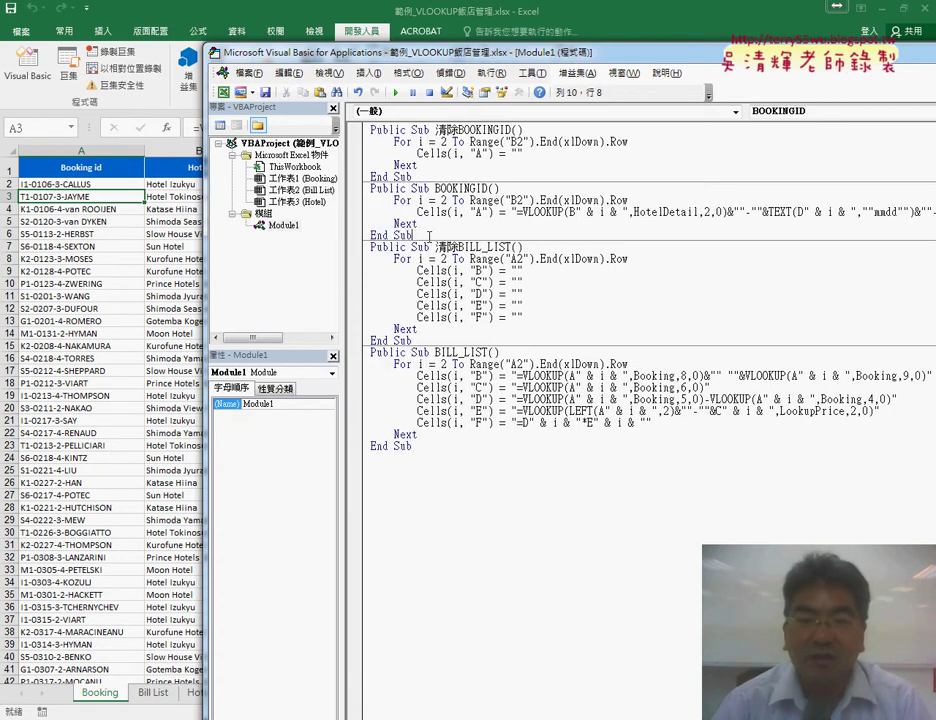
drag(372, 235, 365, 188)
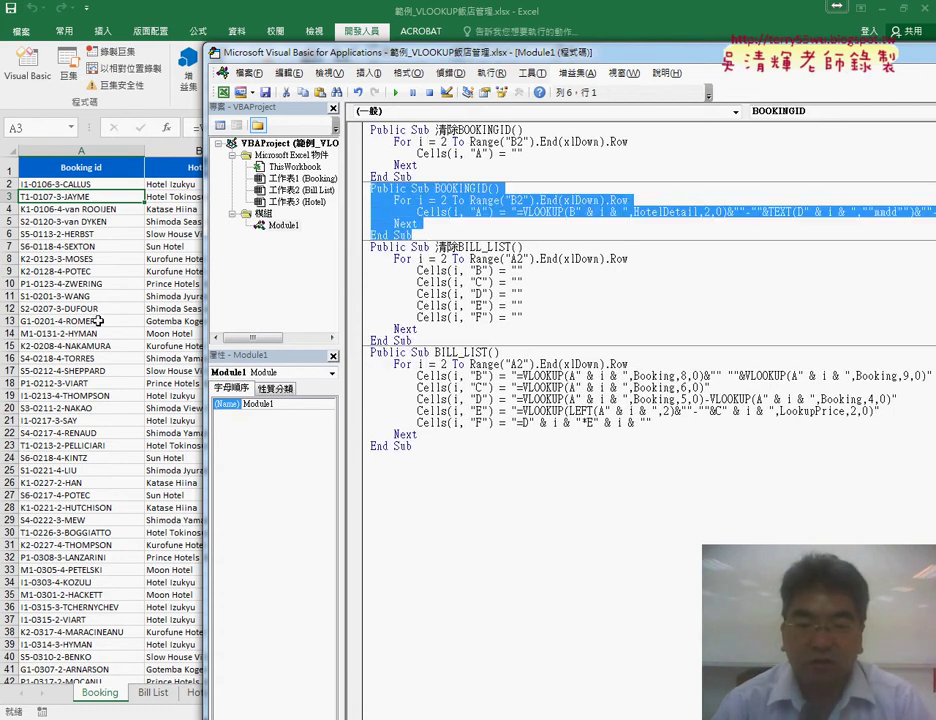
click(72, 235)
click(153, 693)
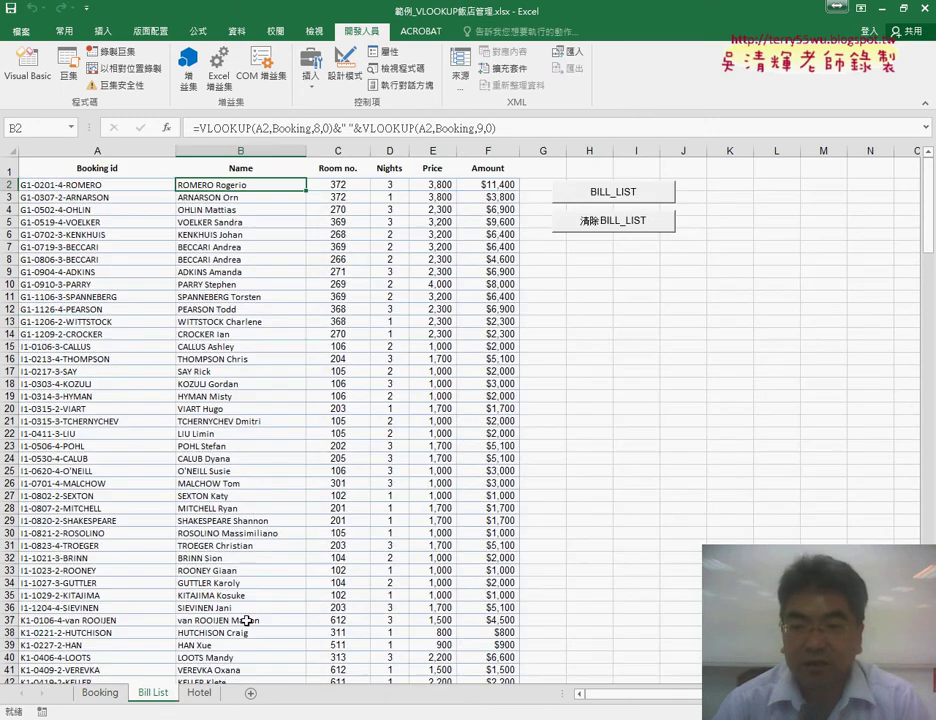
Clear and refill Bill List columns B–F, then open the BILL_LIST macro code via 指定巨集 > 編輯
click(626, 222)
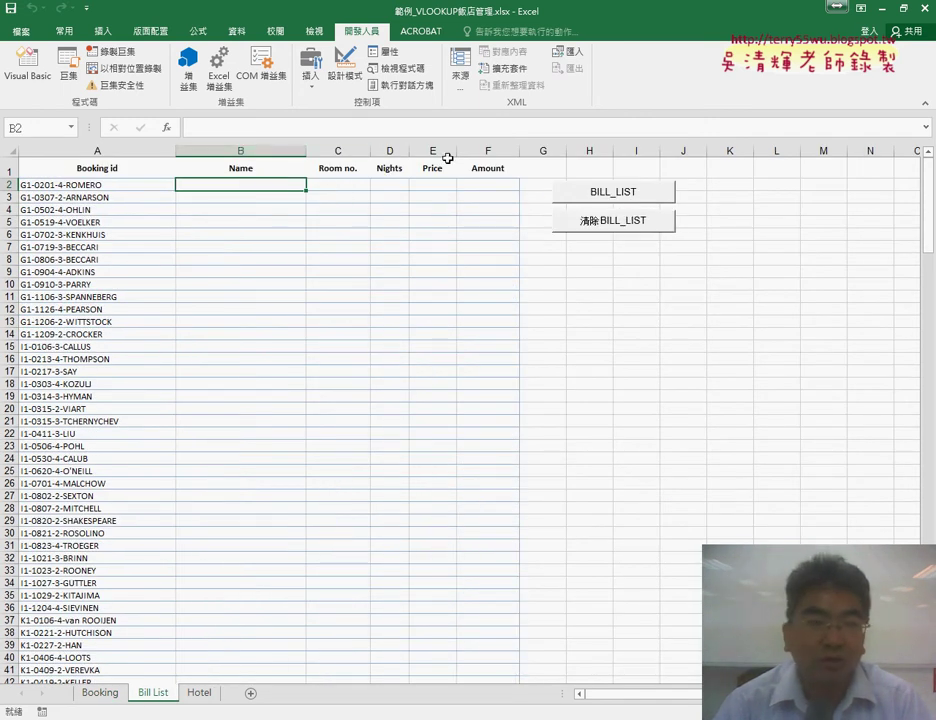
click(618, 198)
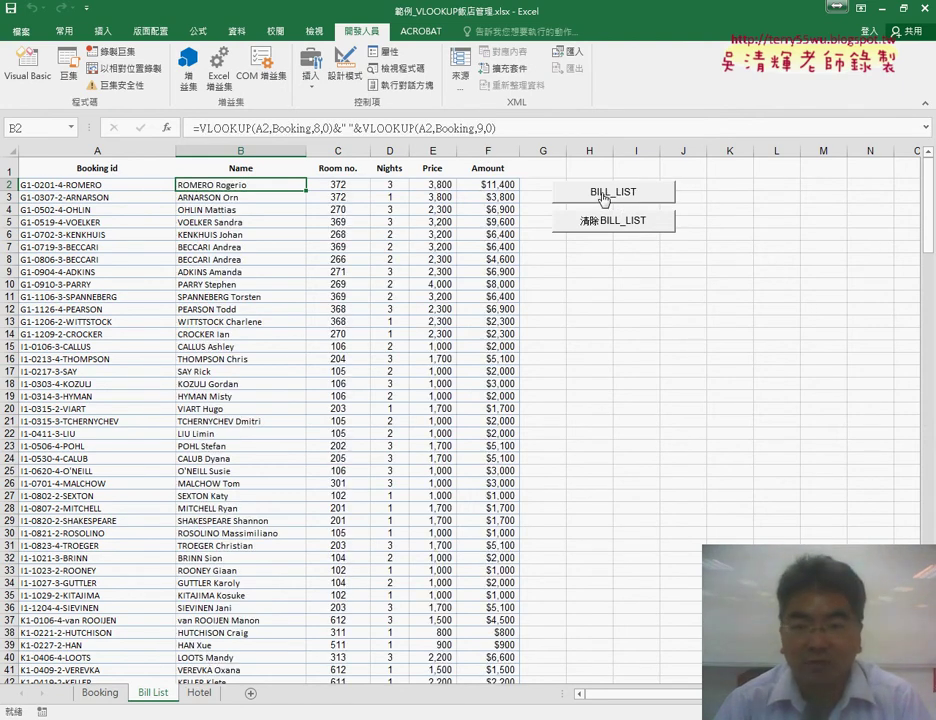
right_click(604, 200)
click(635, 428)
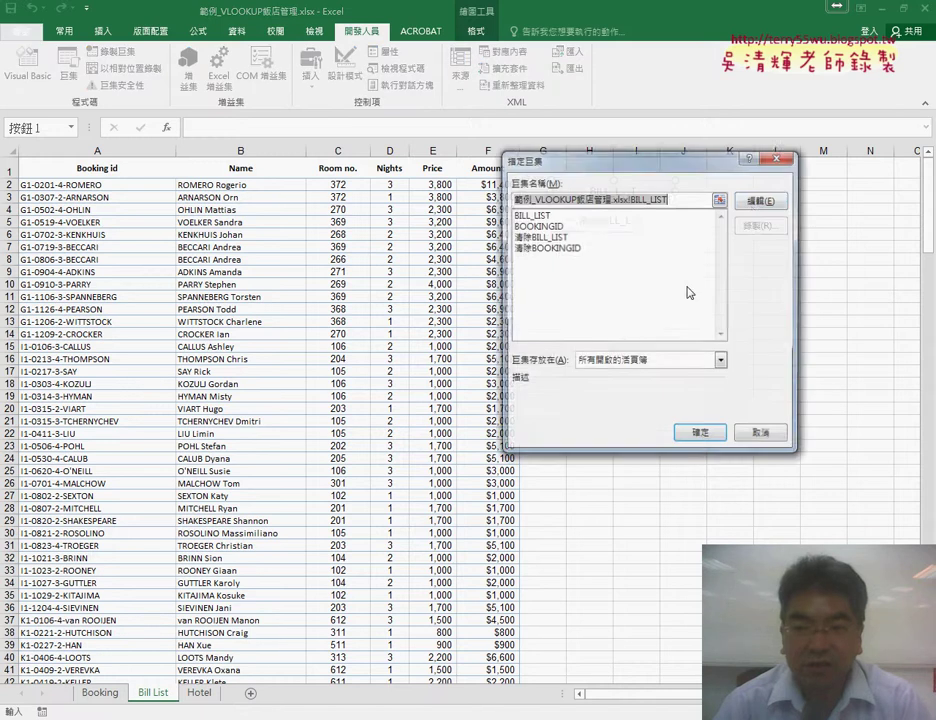
click(756, 201)
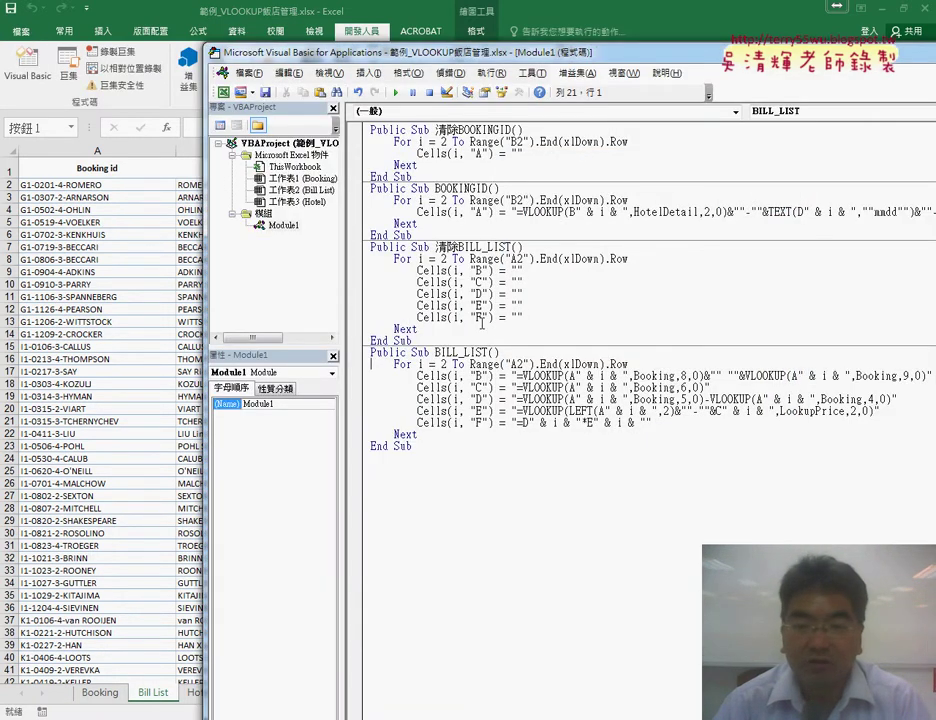
Look over the 清除BILL_LIST clearing lines and BILL_LIST's Name formula, then return to the worksheet with Alt+F11
drag(523, 318, 368, 271)
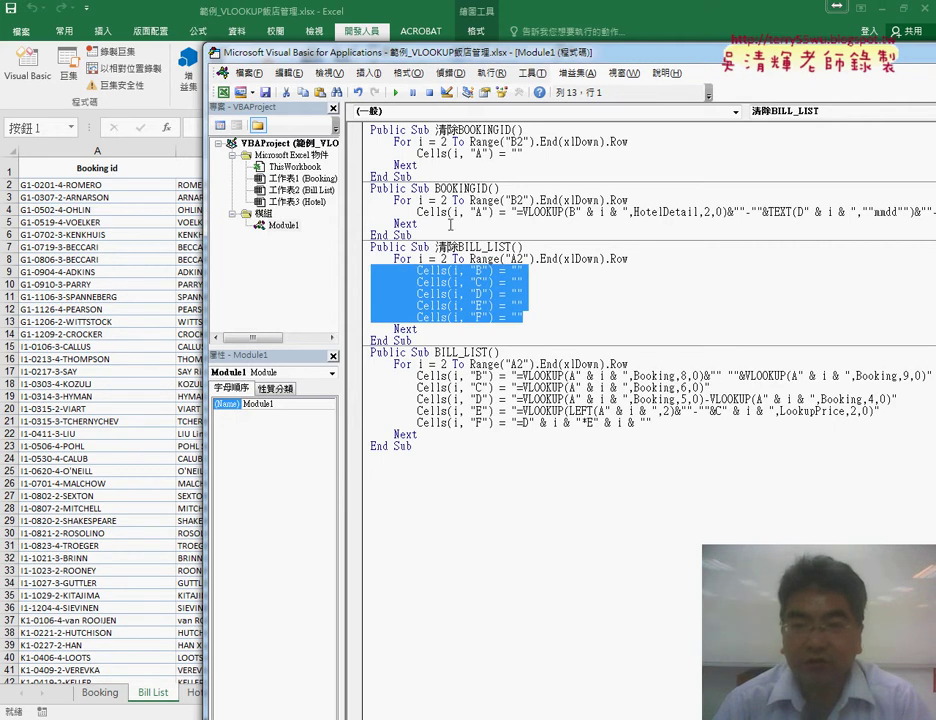
drag(365, 52, 67, 34)
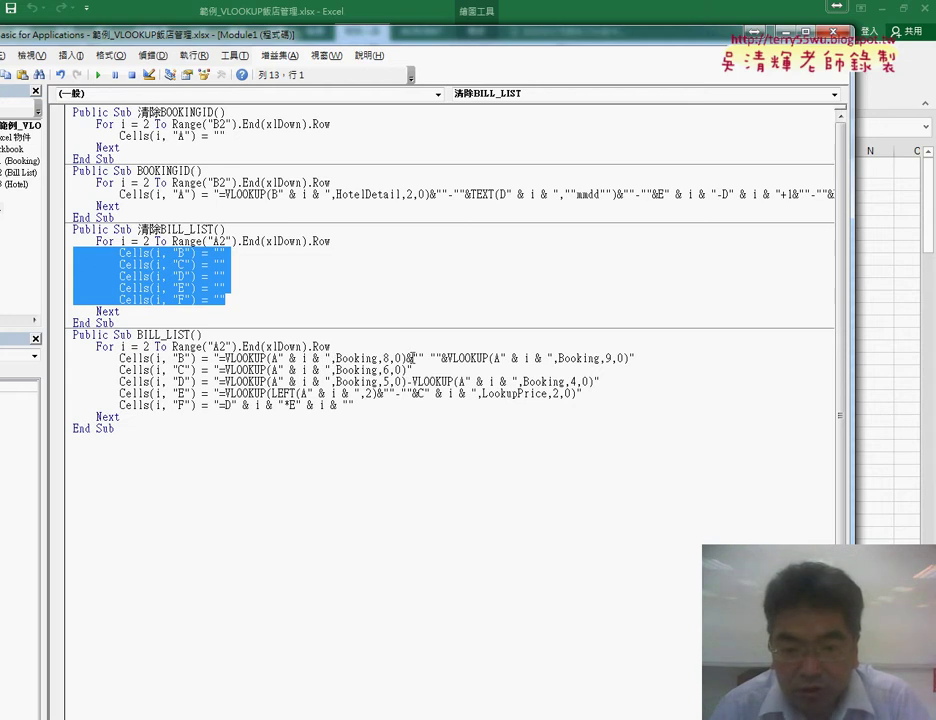
double_click(412, 357)
click(443, 357)
drag(443, 357, 432, 358)
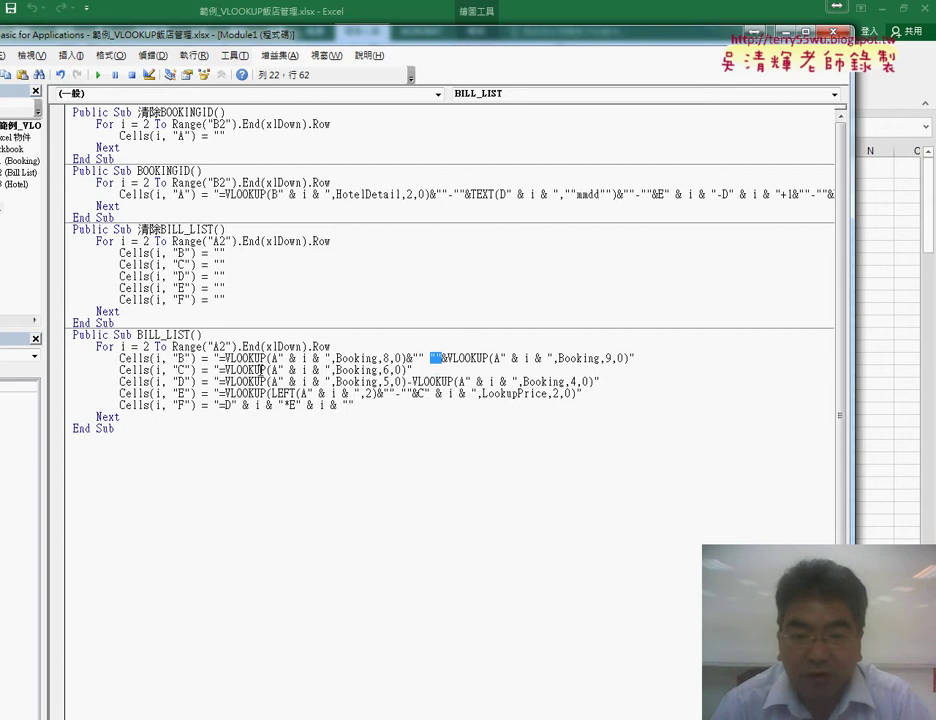
drag(278, 357, 299, 357)
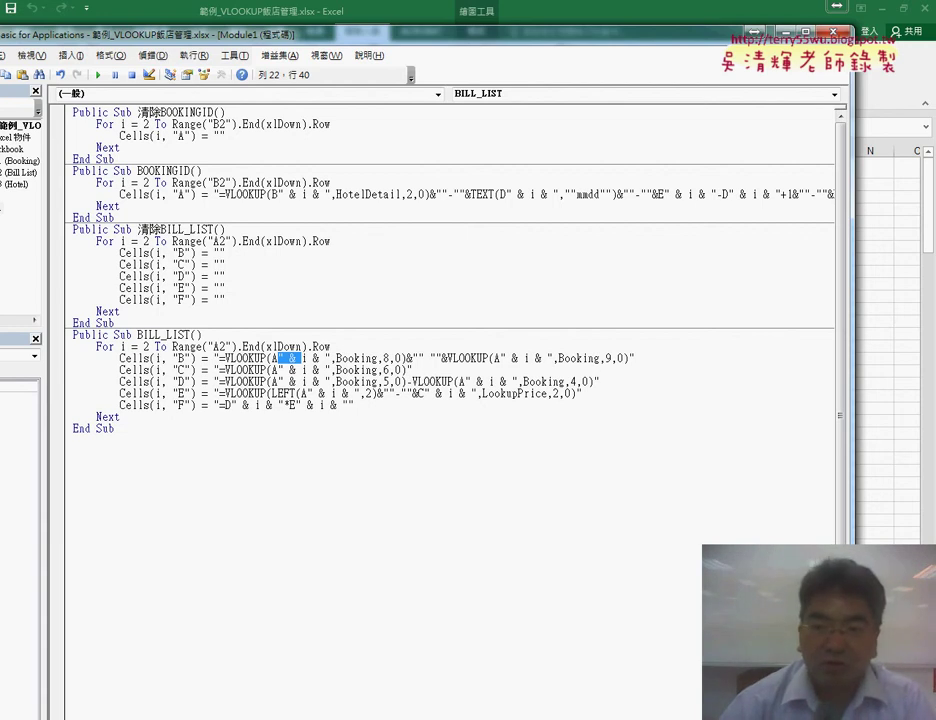
key(alt+F11)
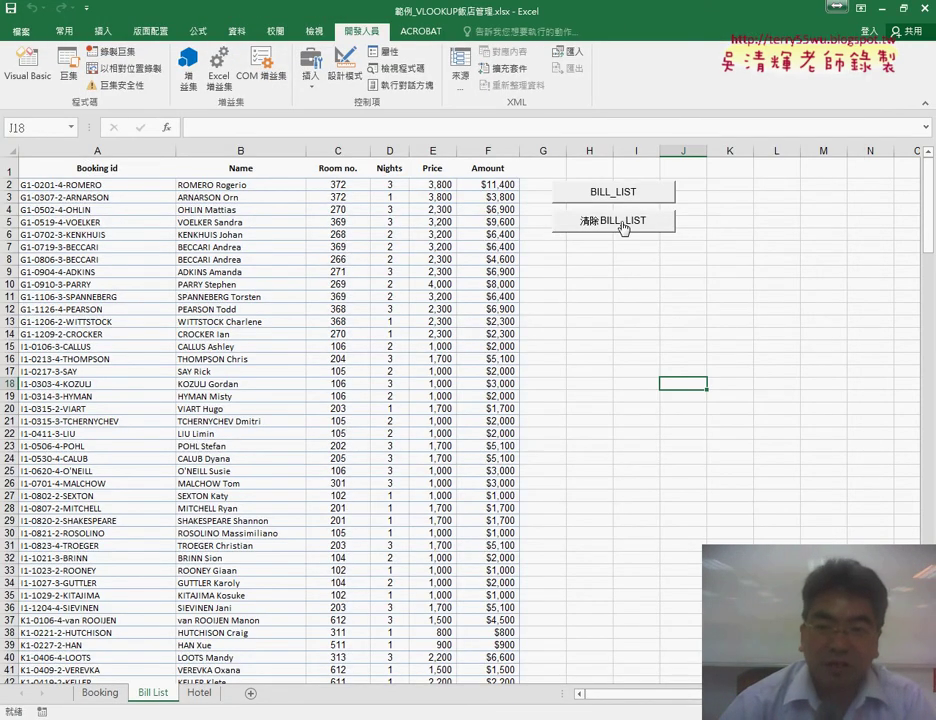
Clear and refill Bill List twice, then clear and refill the Booking id column on Booking
click(622, 227)
click(618, 201)
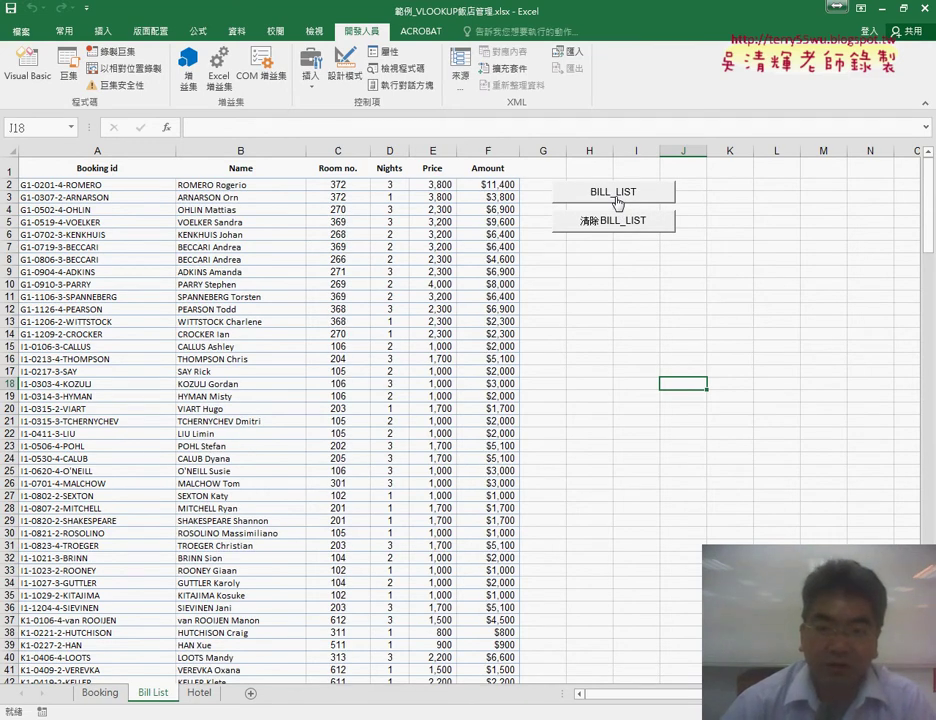
click(624, 228)
click(620, 198)
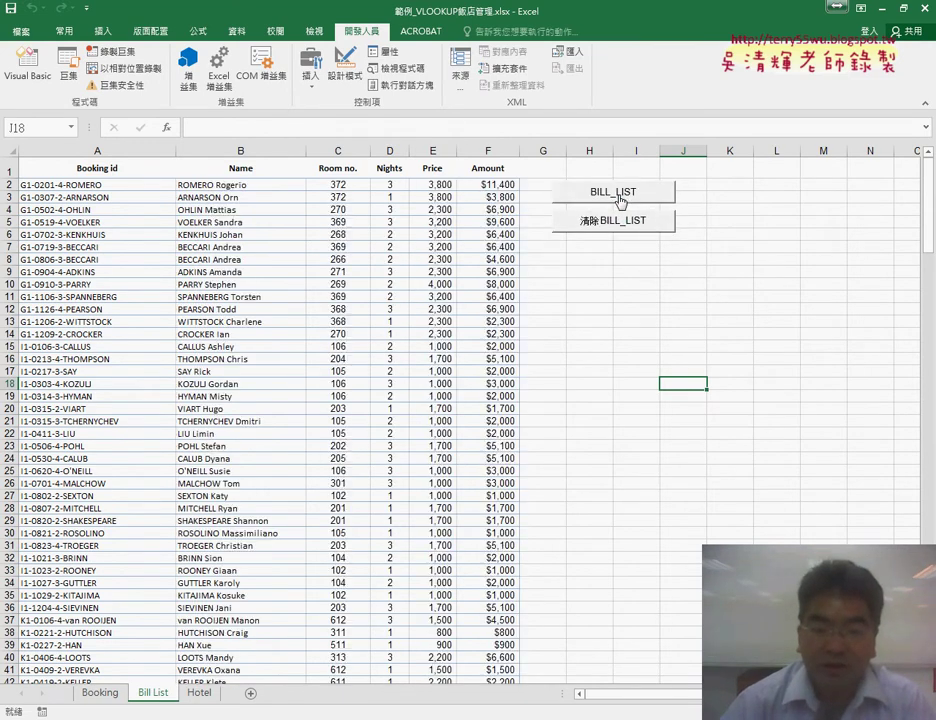
click(101, 693)
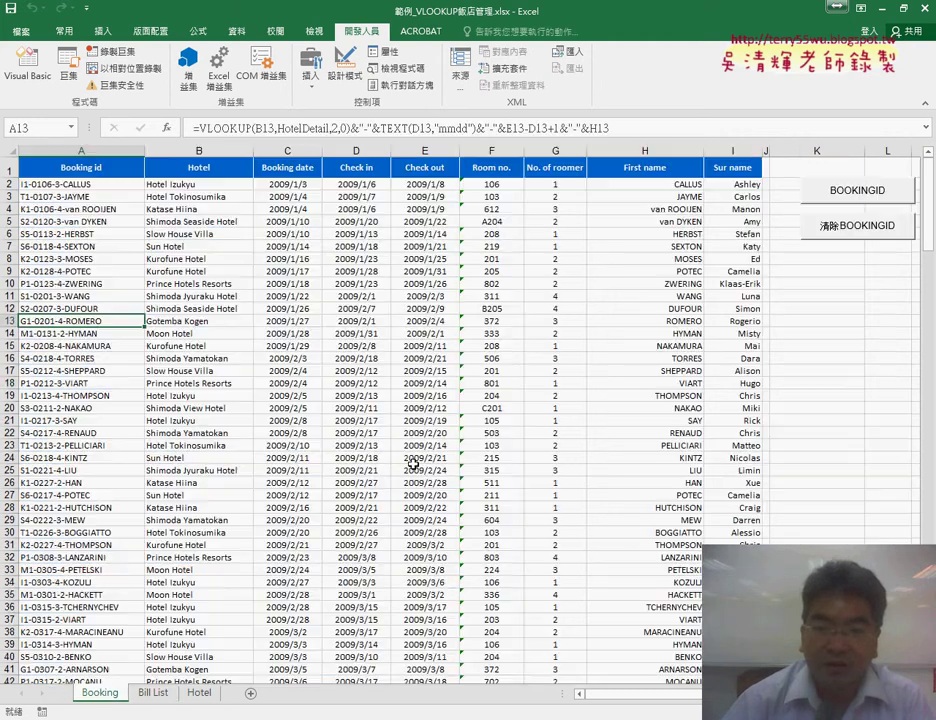
click(840, 224)
click(838, 190)
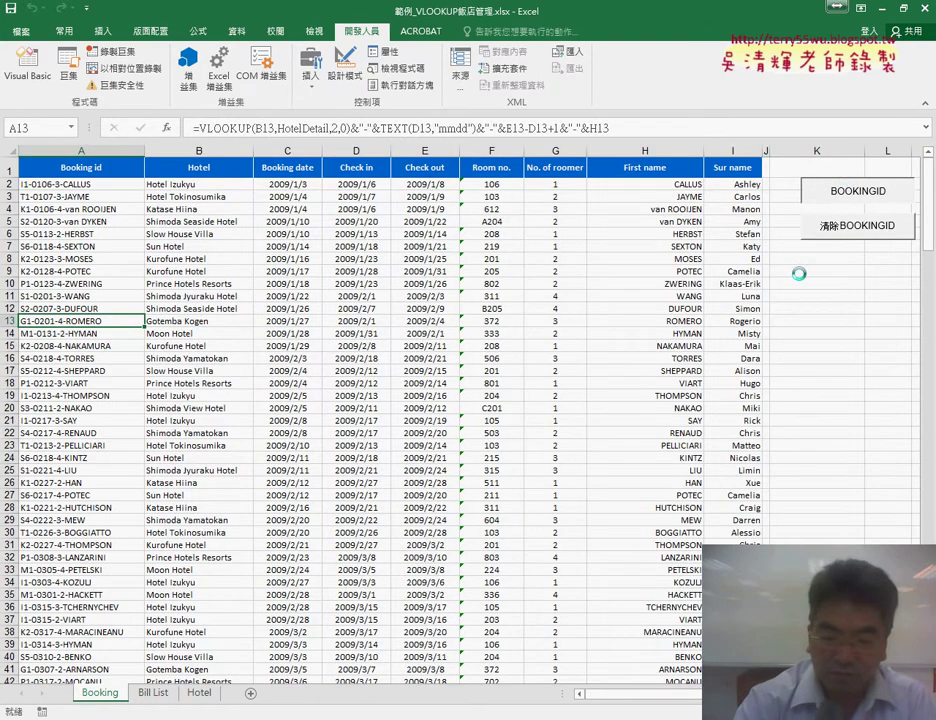